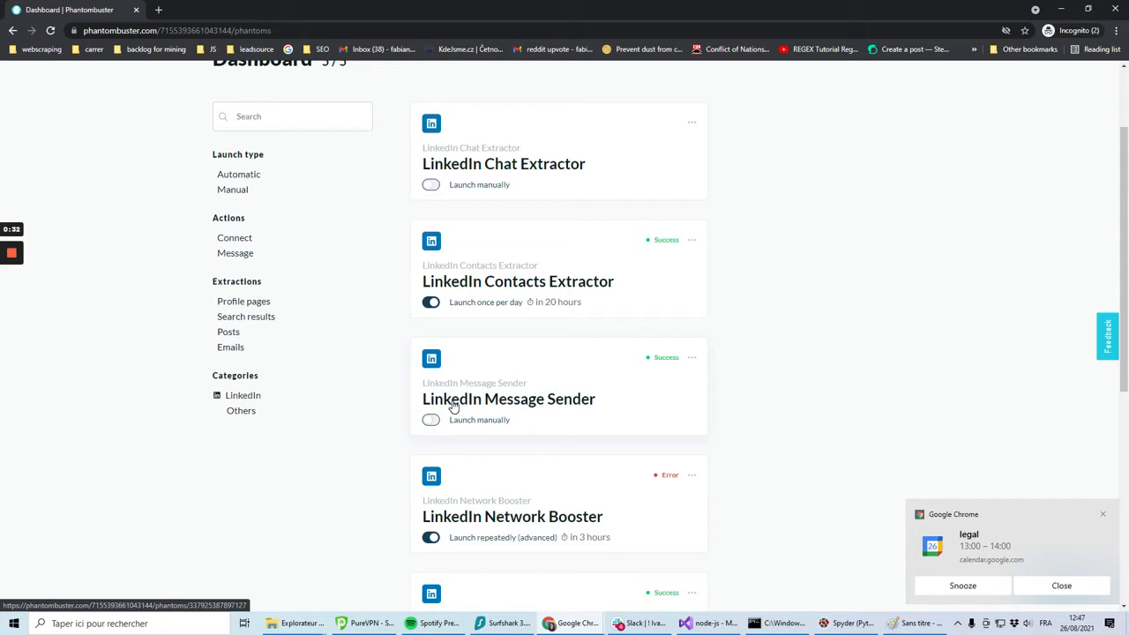
# Set the LinkedIn Network Booster phantom's notifications to In case of error in its setup settings and save the setup
pyautogui.click(693, 474)
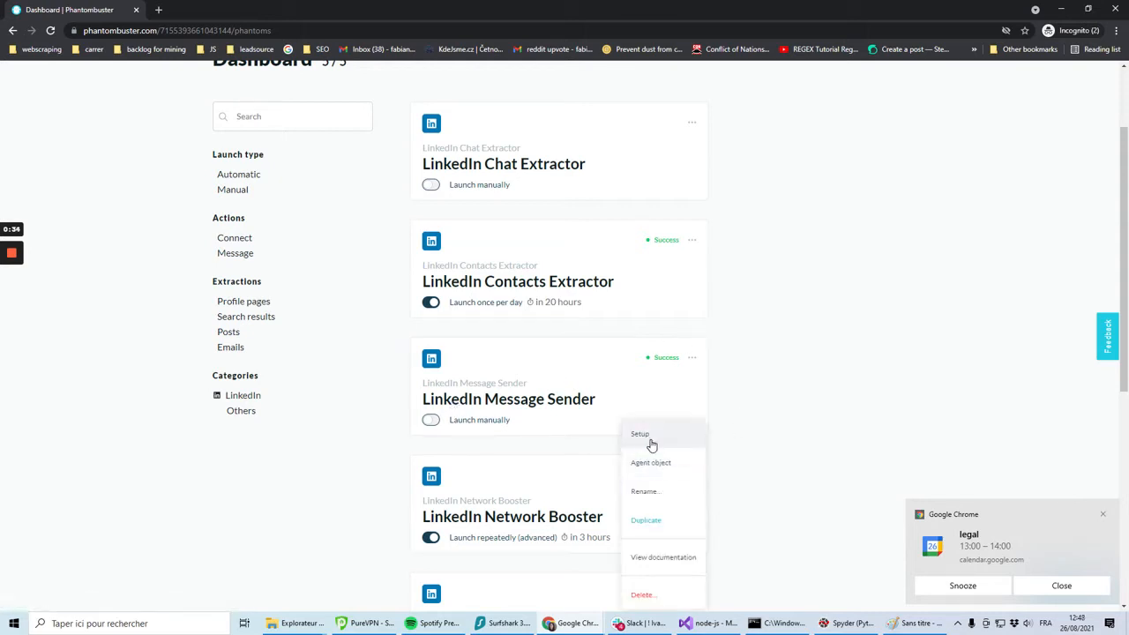
pyautogui.click(650, 444)
pyautogui.click(269, 374)
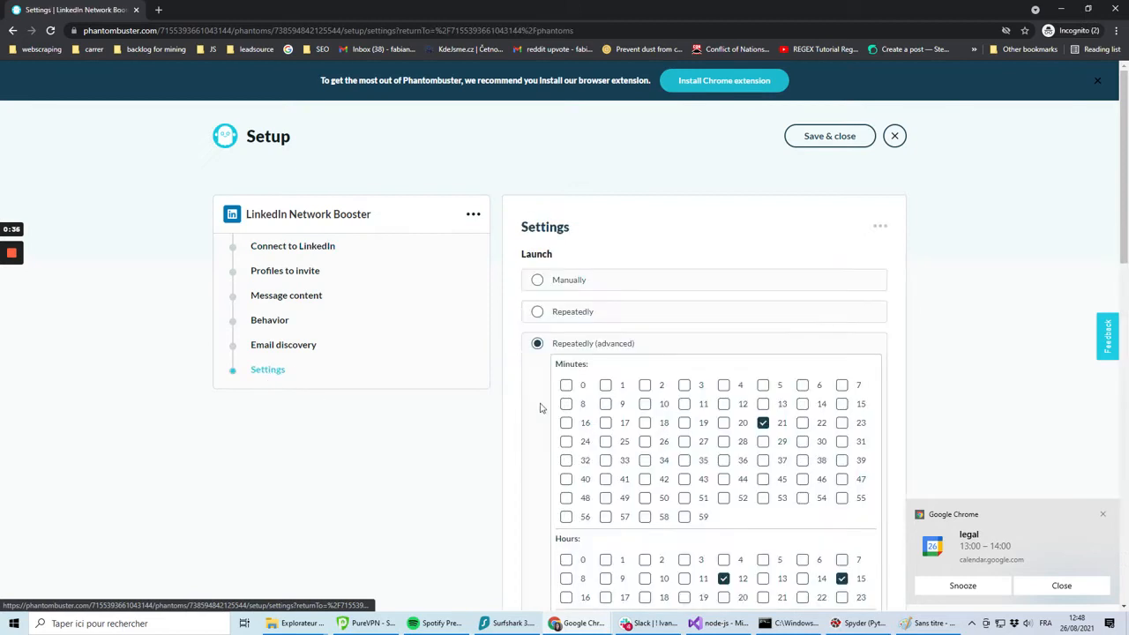
pyautogui.scroll(-15, 540, 407)
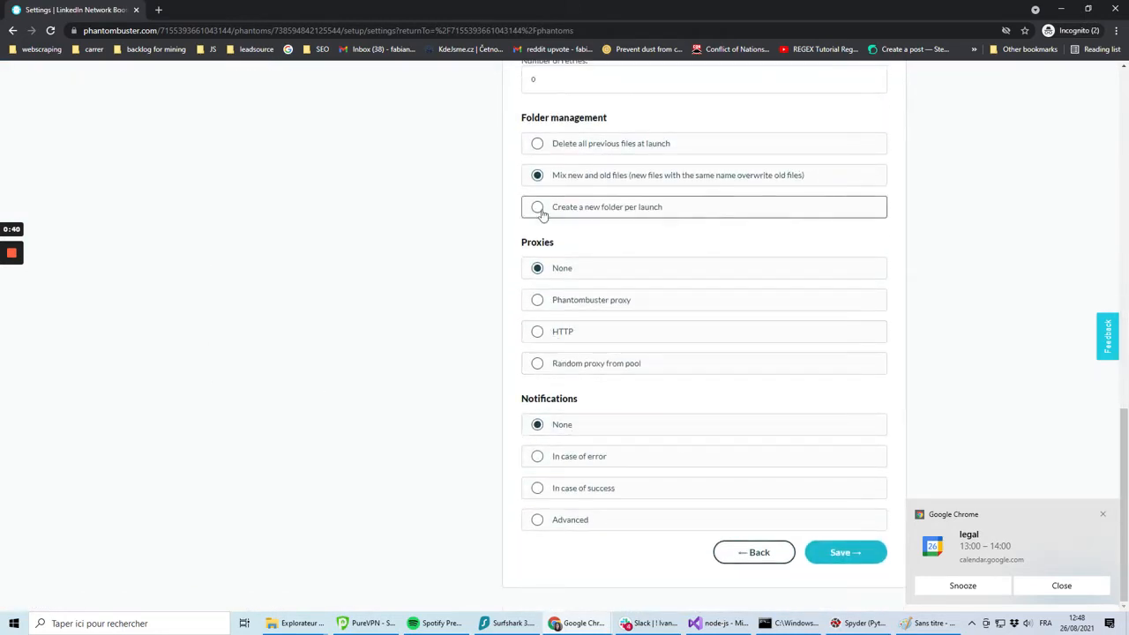
pyautogui.click(535, 466)
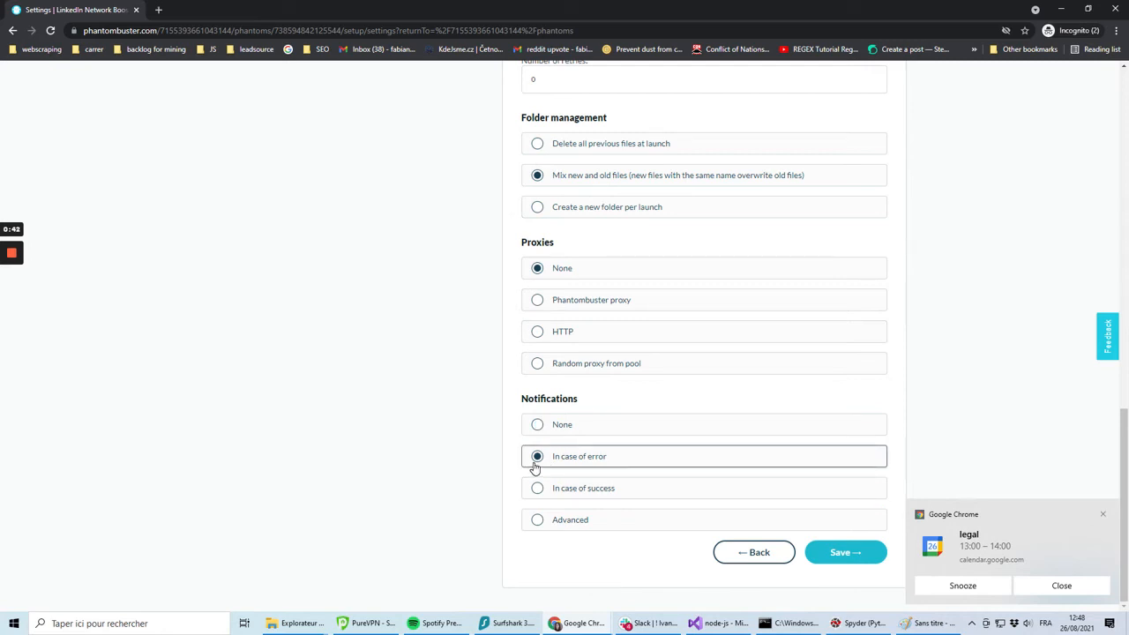
pyautogui.scroll(15, 1005, 344)
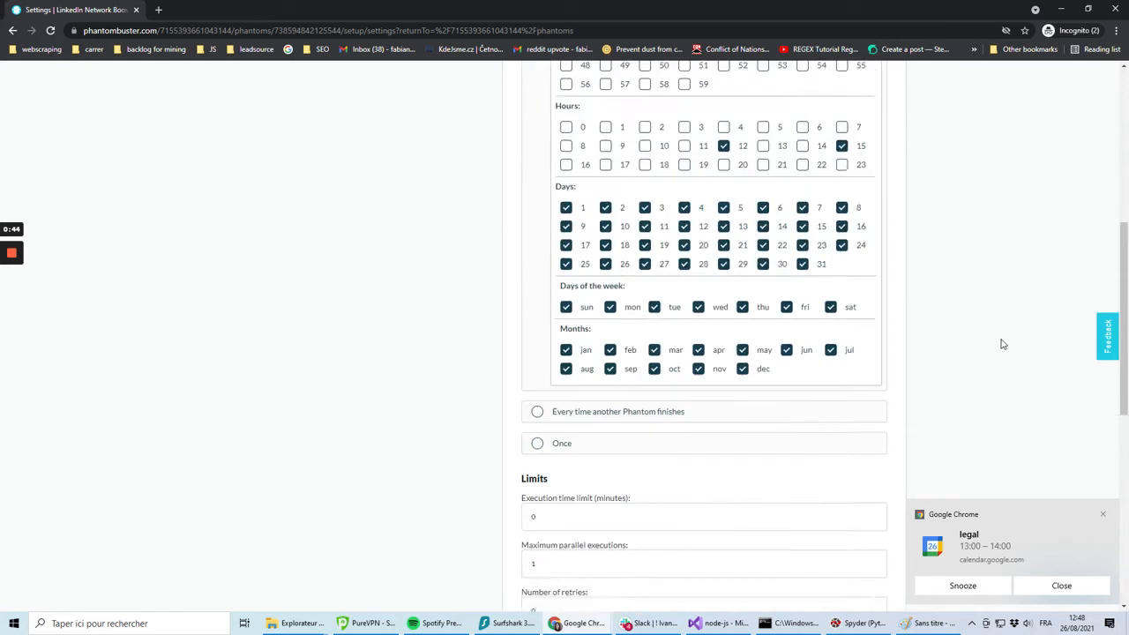
pyautogui.click(822, 139)
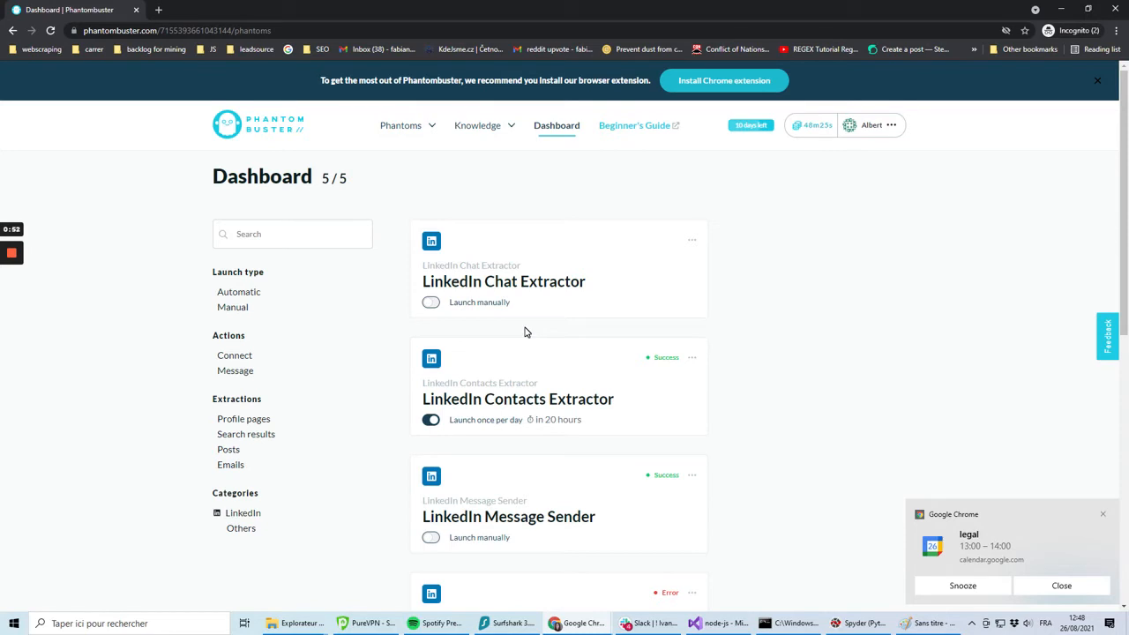
# Switch to Zapier and start a new app connection for Phantombuster, searching the apps for "phan"
pyautogui.click(1061, 8)
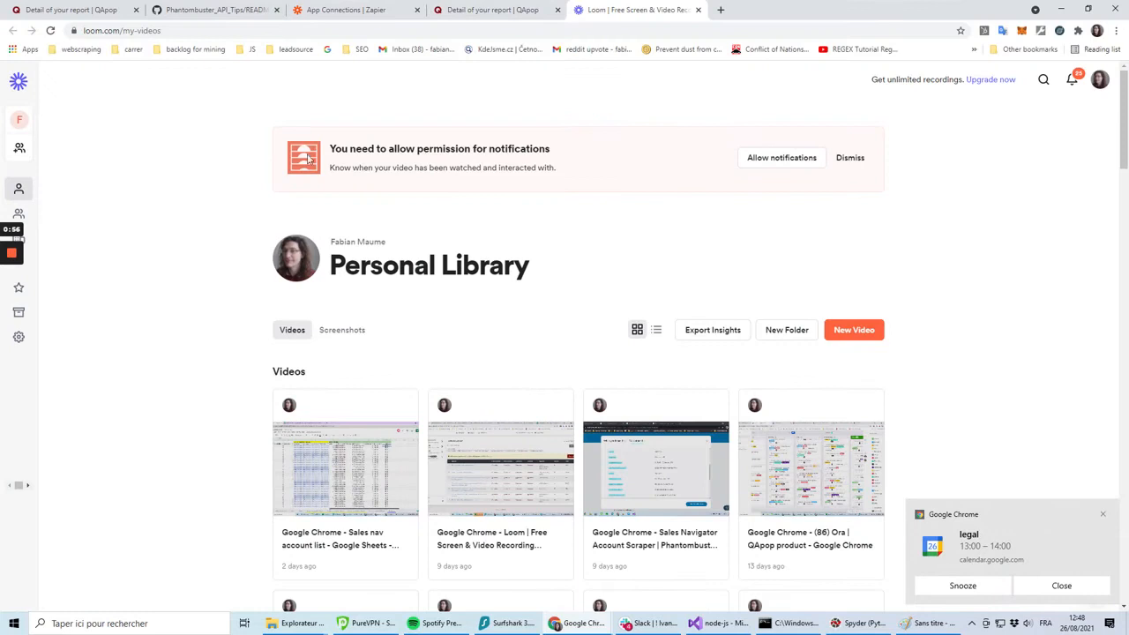
pyautogui.click(330, 12)
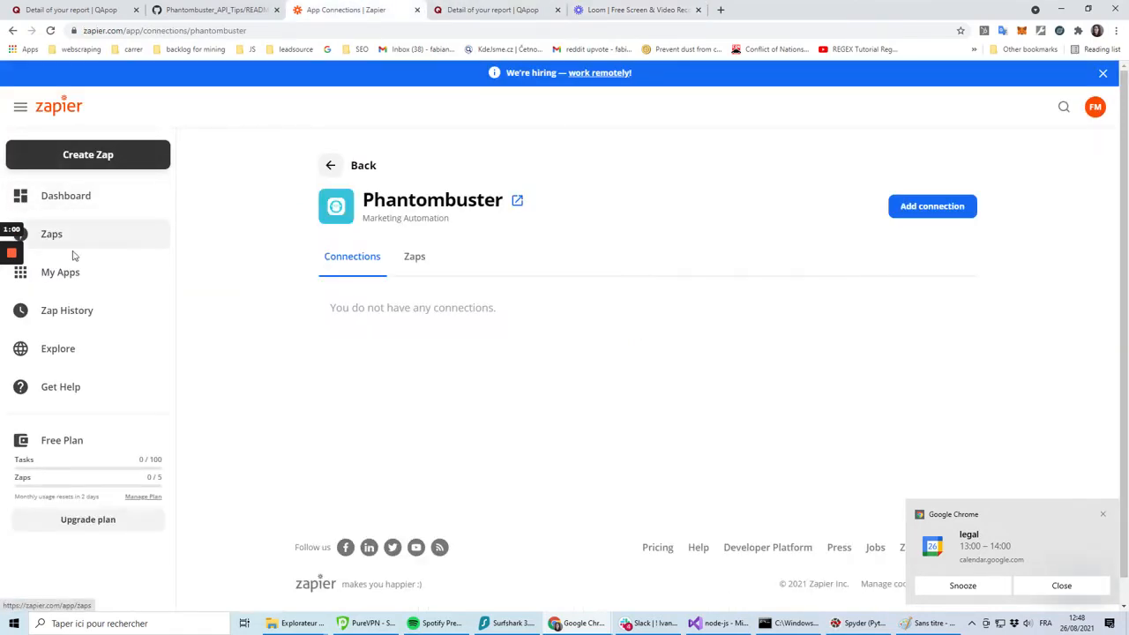
pyautogui.click(81, 276)
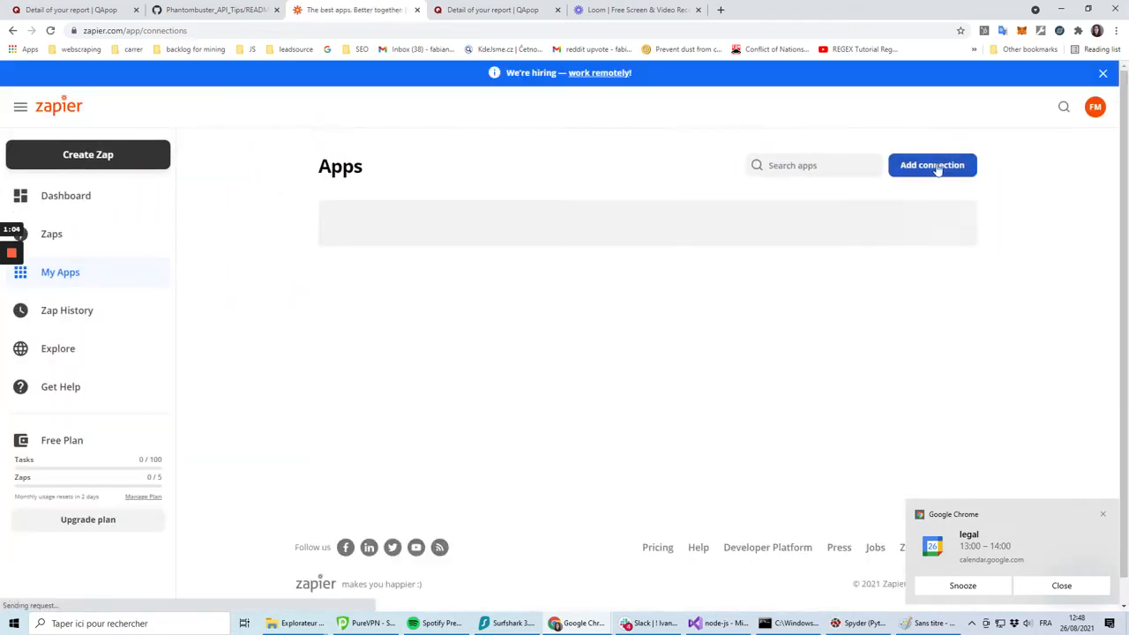
pyautogui.click(933, 168)
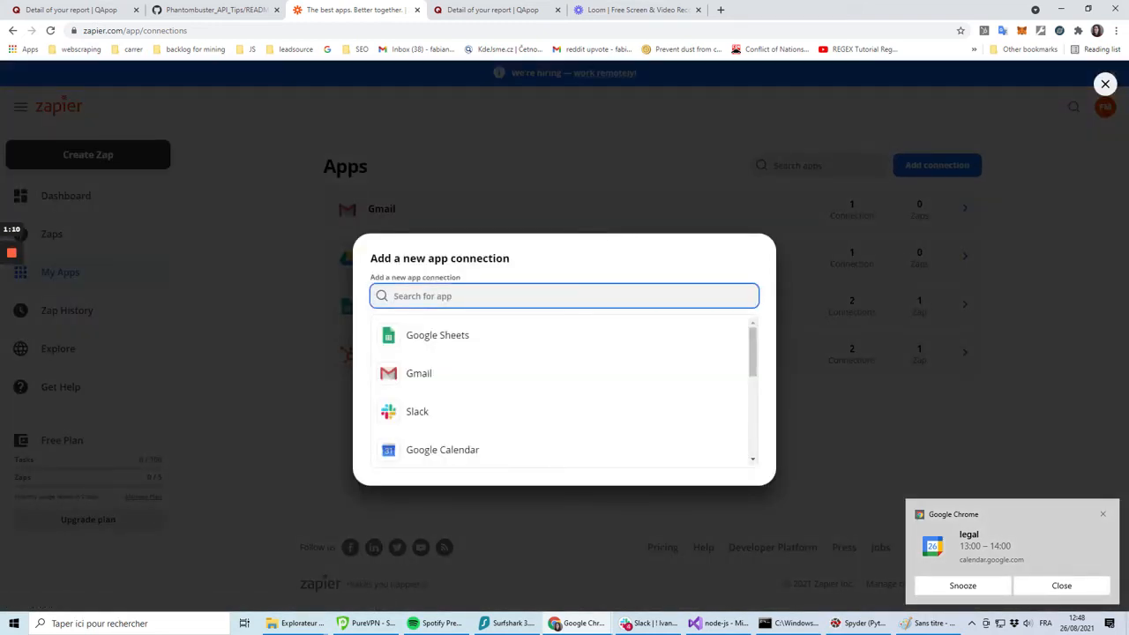
pyautogui.write('phan')
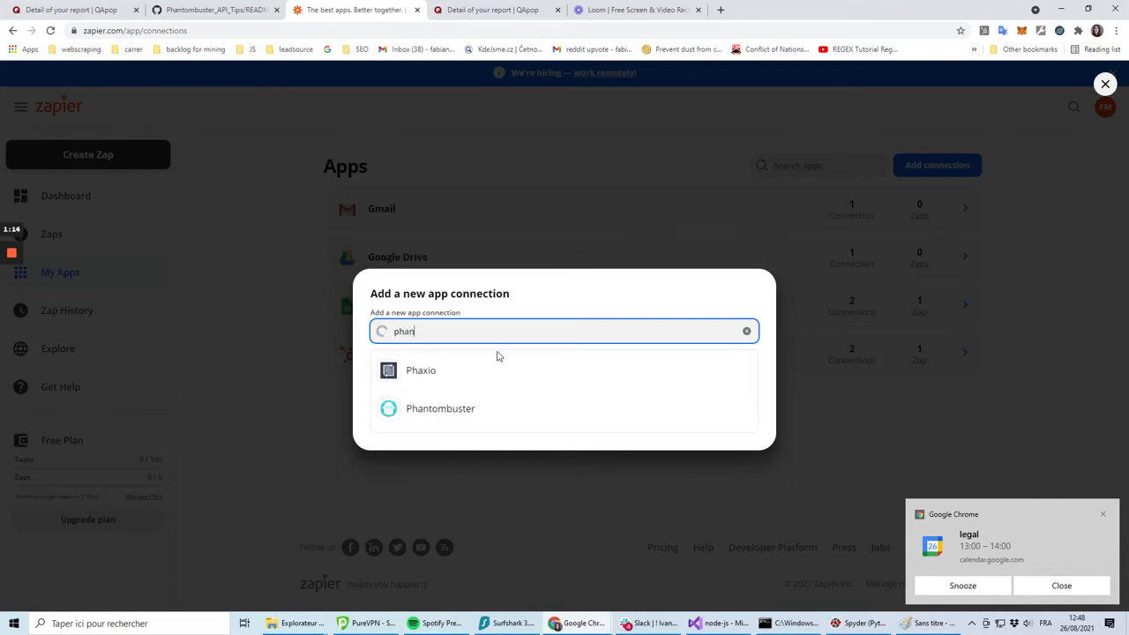
pyautogui.click(446, 402)
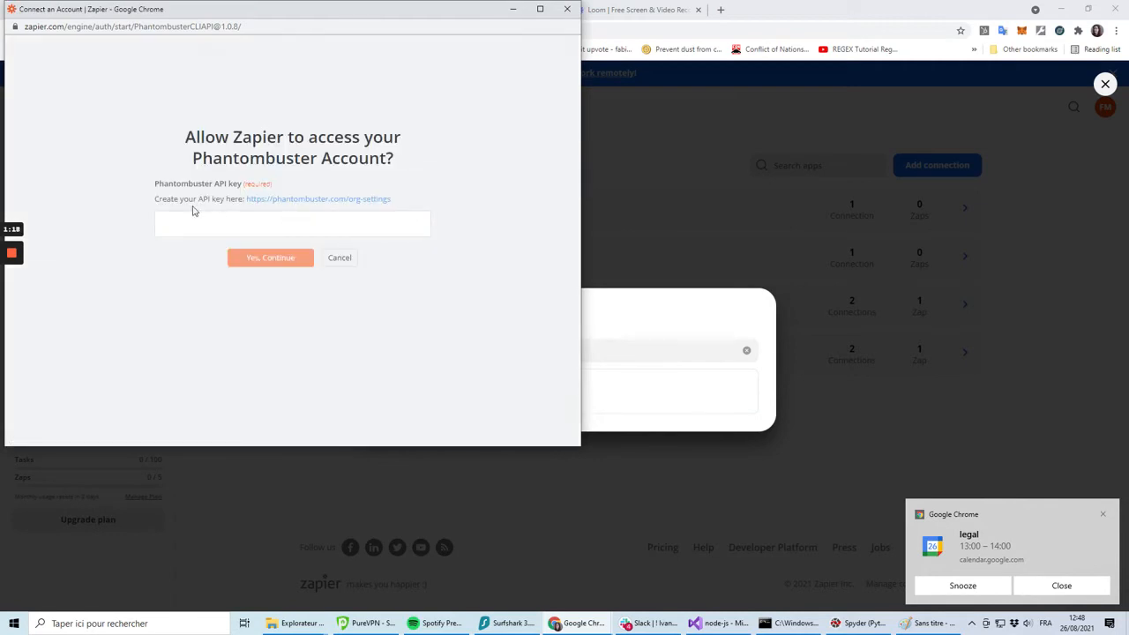
# Switch to Phantombuster's org settings and delete the most recently created third party API key
pyautogui.moveTo(567, 618)
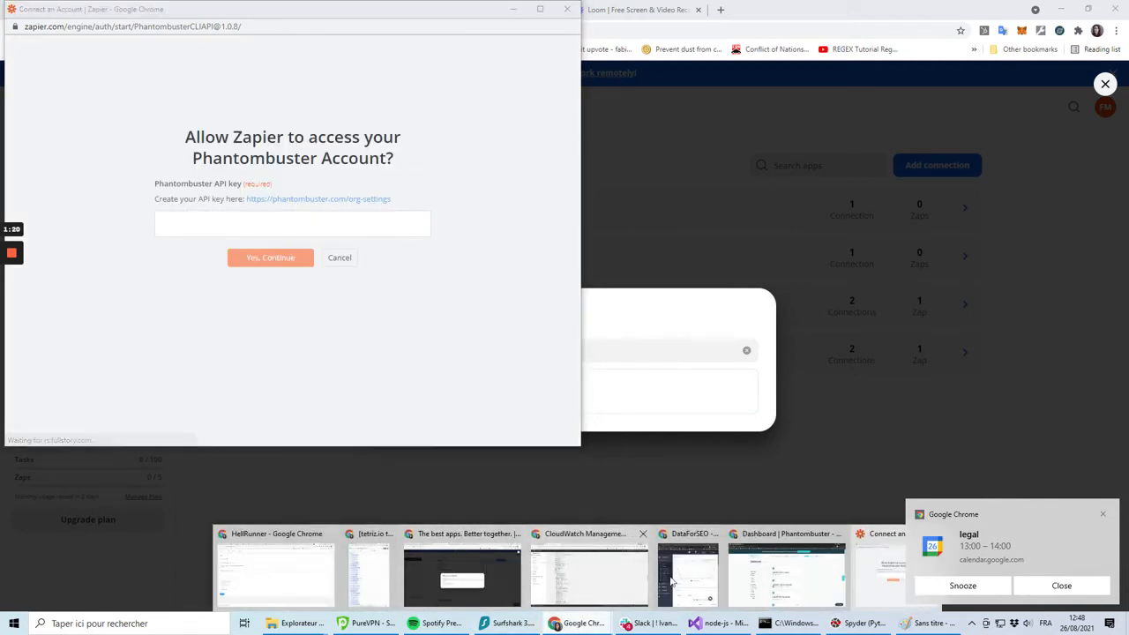
pyautogui.click(758, 560)
pyautogui.click(889, 129)
pyautogui.click(869, 182)
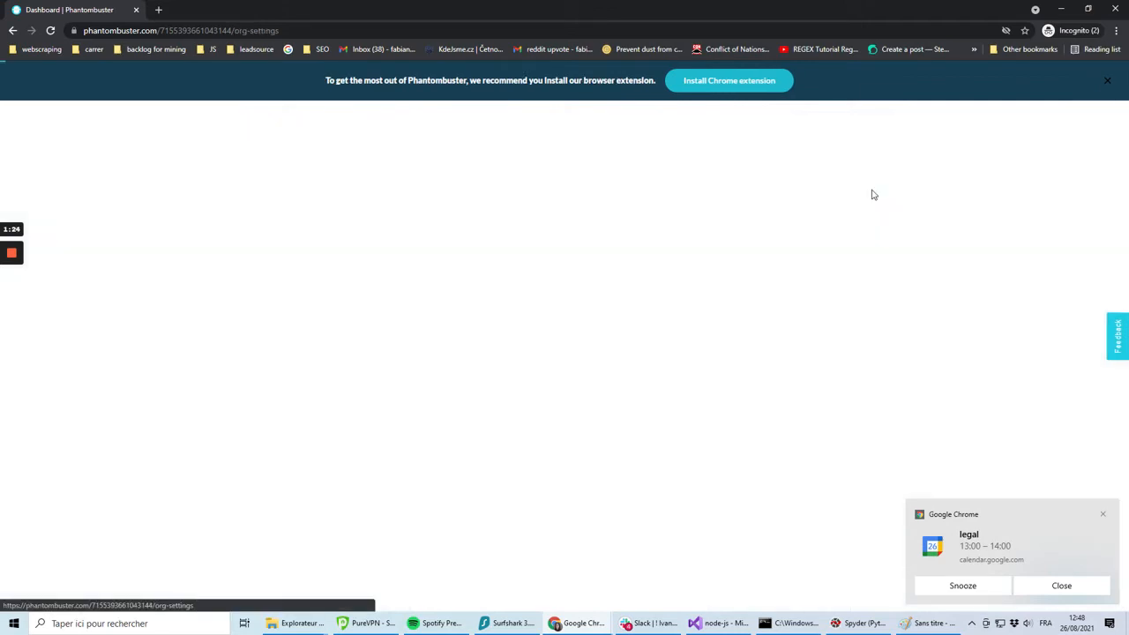
pyautogui.scroll(-10, 501, 356)
pyautogui.scroll(-5, 501, 356)
pyautogui.scroll(3, 499, 355)
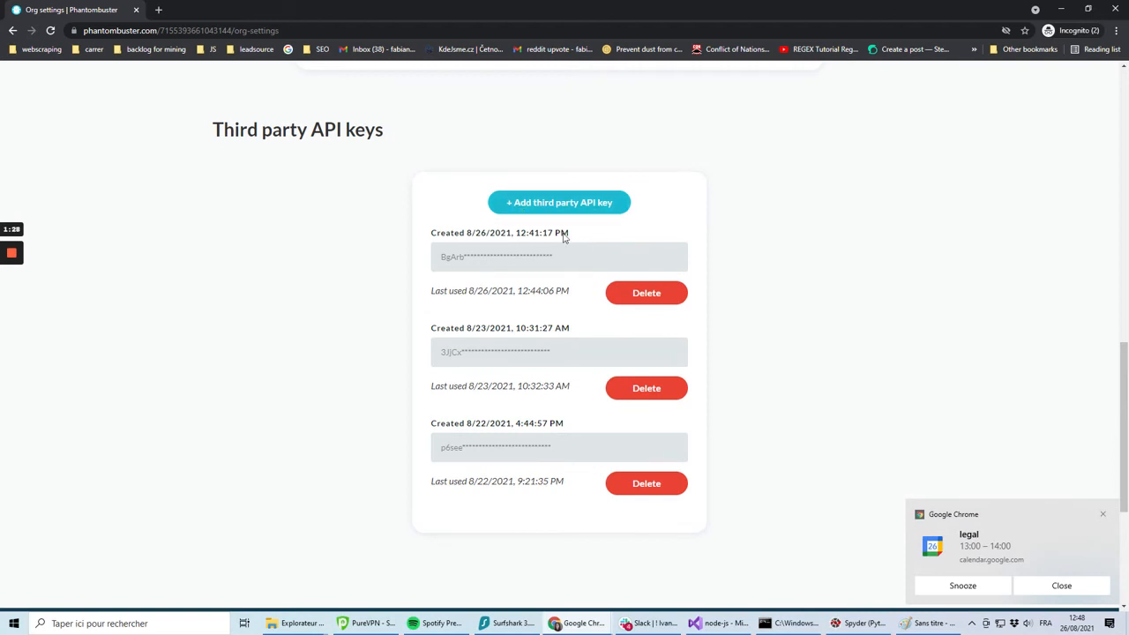
pyautogui.click(642, 302)
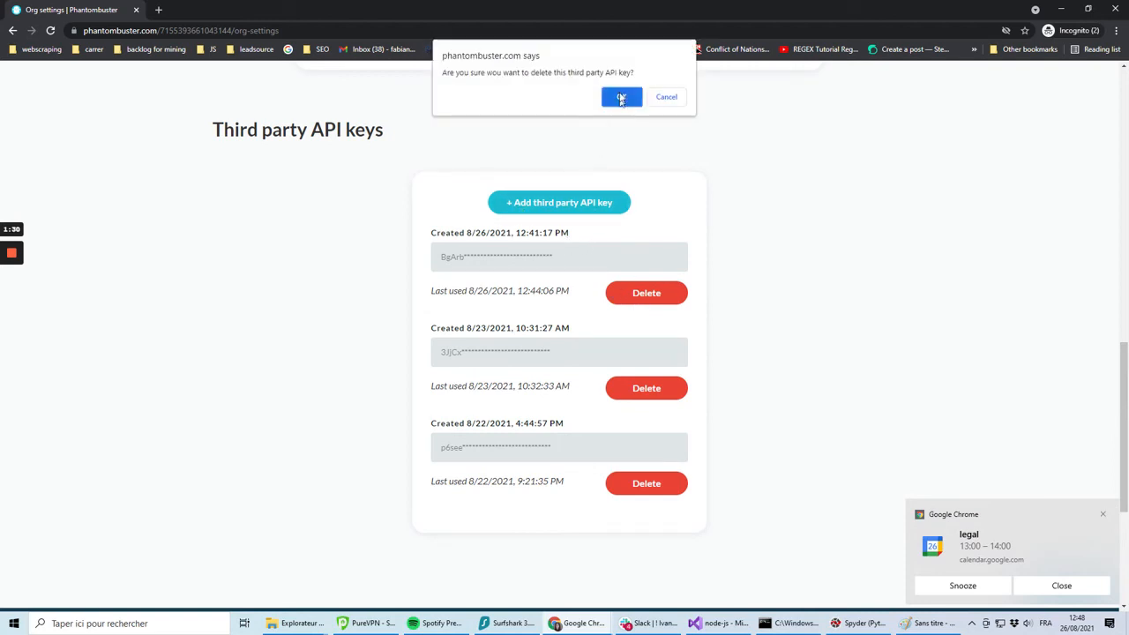
pyautogui.click(621, 96)
# Add a new third party API key, copy it into Zapier's Phantombuster API key field and authorize the connection
pyautogui.click(565, 203)
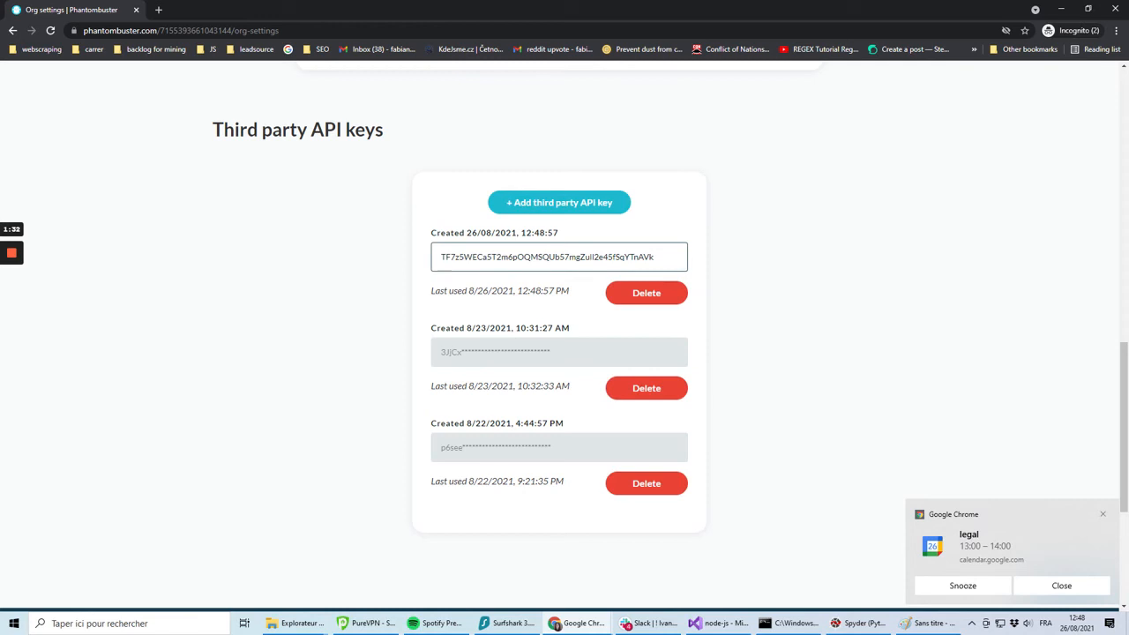
pyautogui.moveTo(441, 257); pyautogui.dragTo(717, 250)
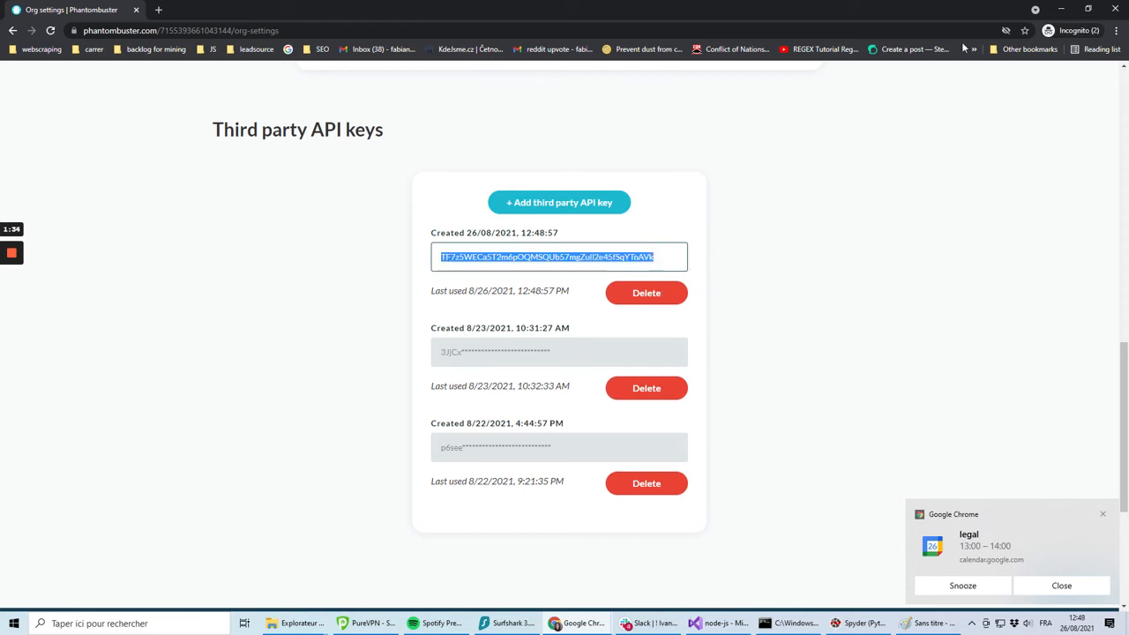
pyautogui.click(1061, 8)
pyautogui.hotkey('ctrl', 'v')
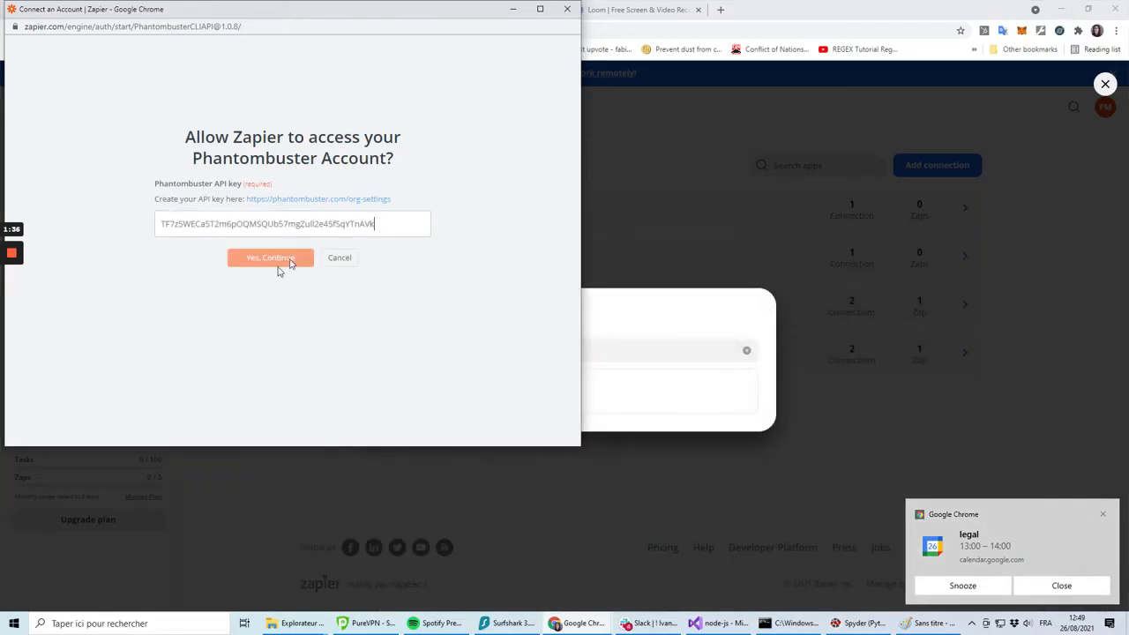
pyautogui.click(272, 263)
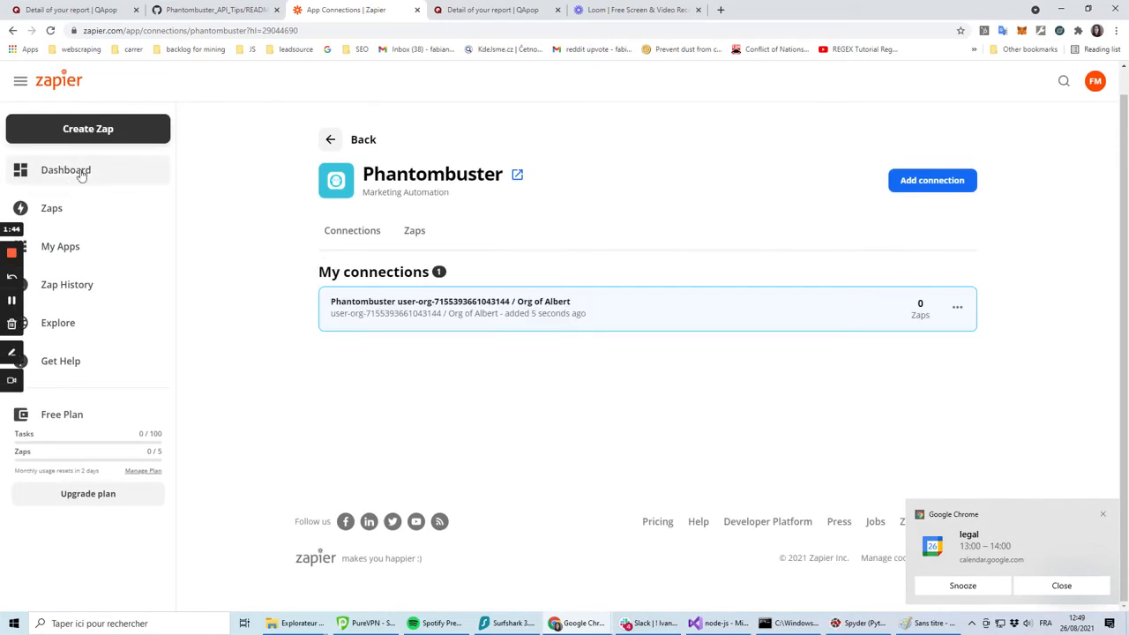
# Create a custom Zap with Phantombuster as the trigger app and New Output as the trigger event
pyautogui.click(105, 138)
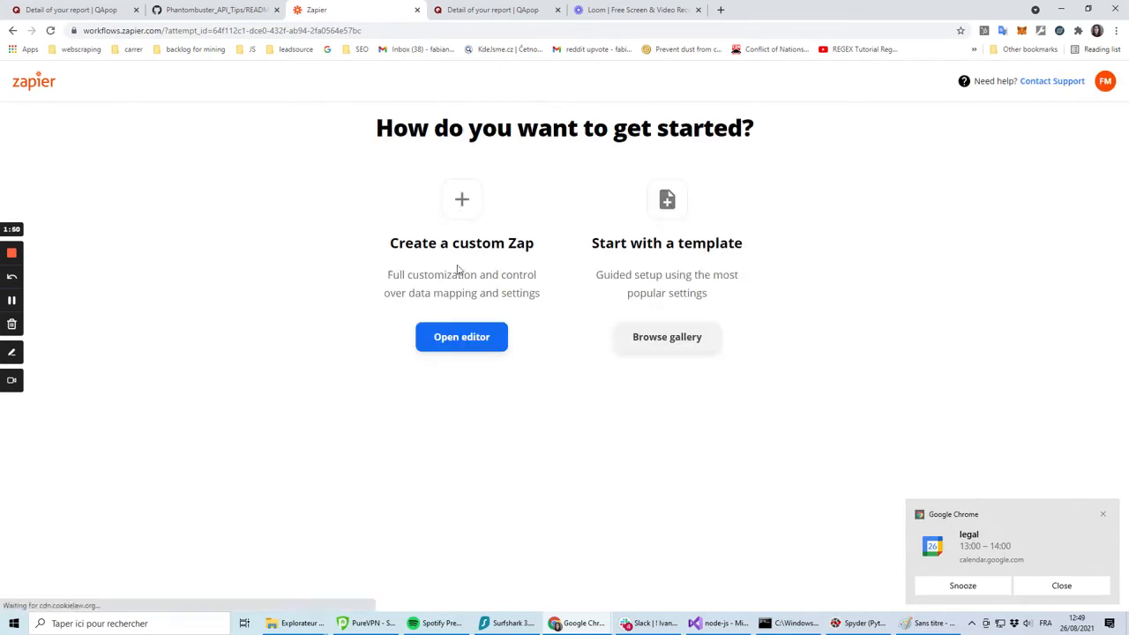
pyautogui.click(459, 336)
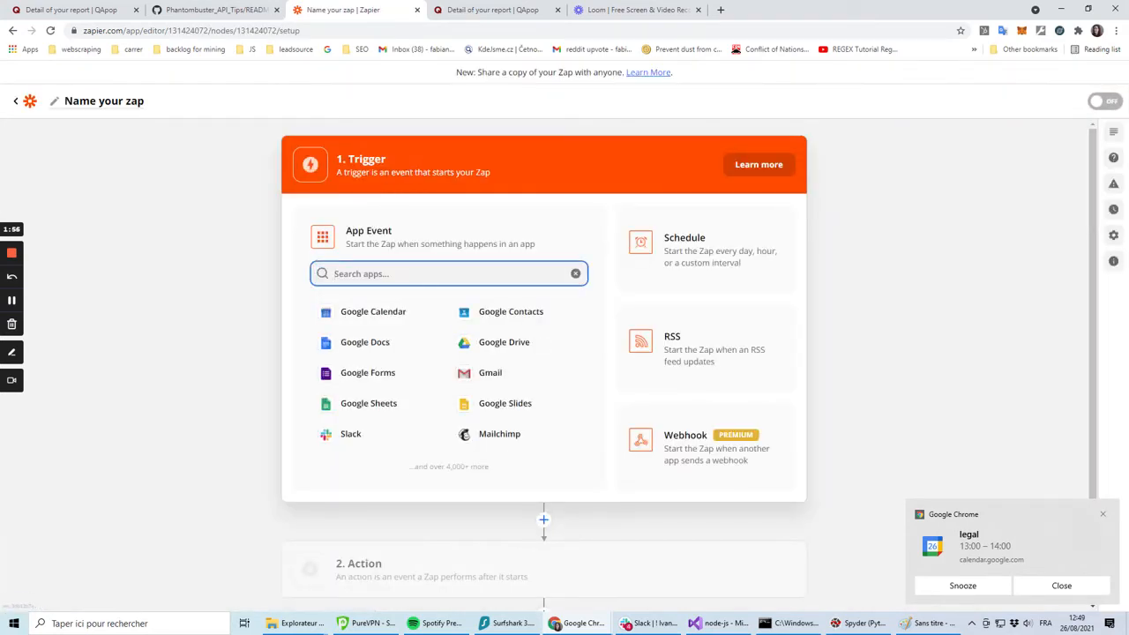
pyautogui.write('phant')
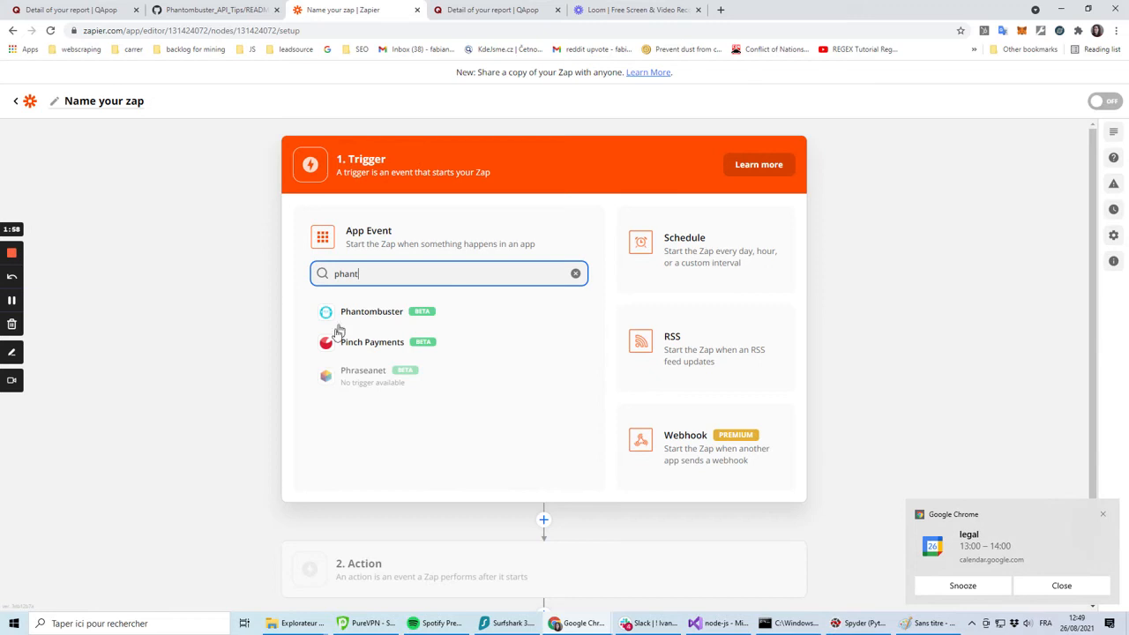
pyautogui.click(354, 313)
pyautogui.click(401, 316)
pyautogui.click(391, 353)
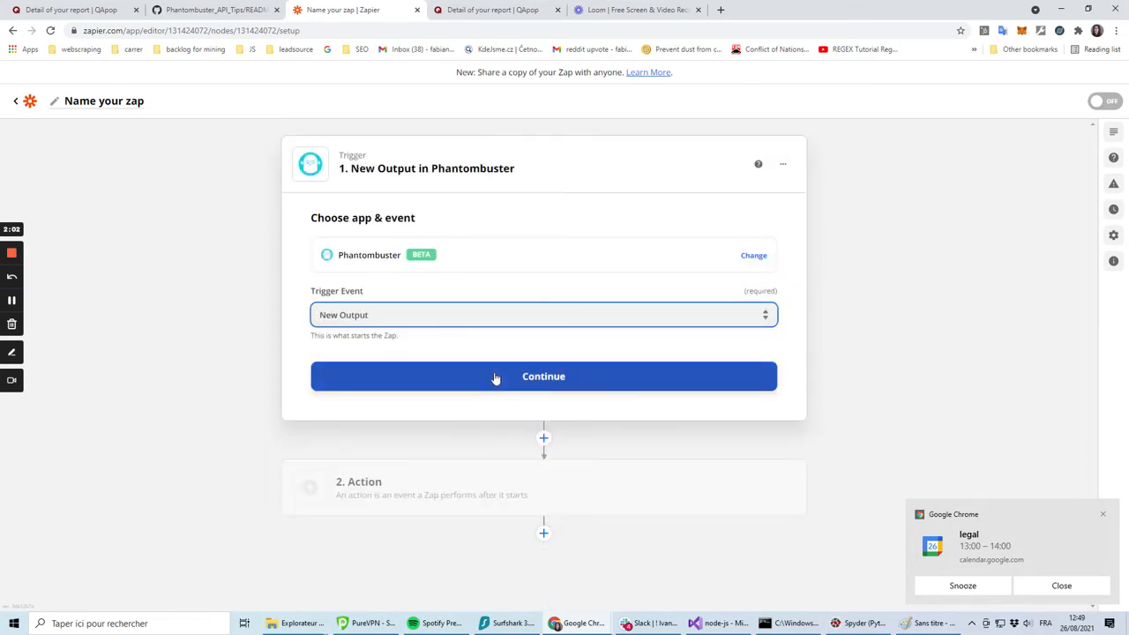
pyautogui.click(496, 379)
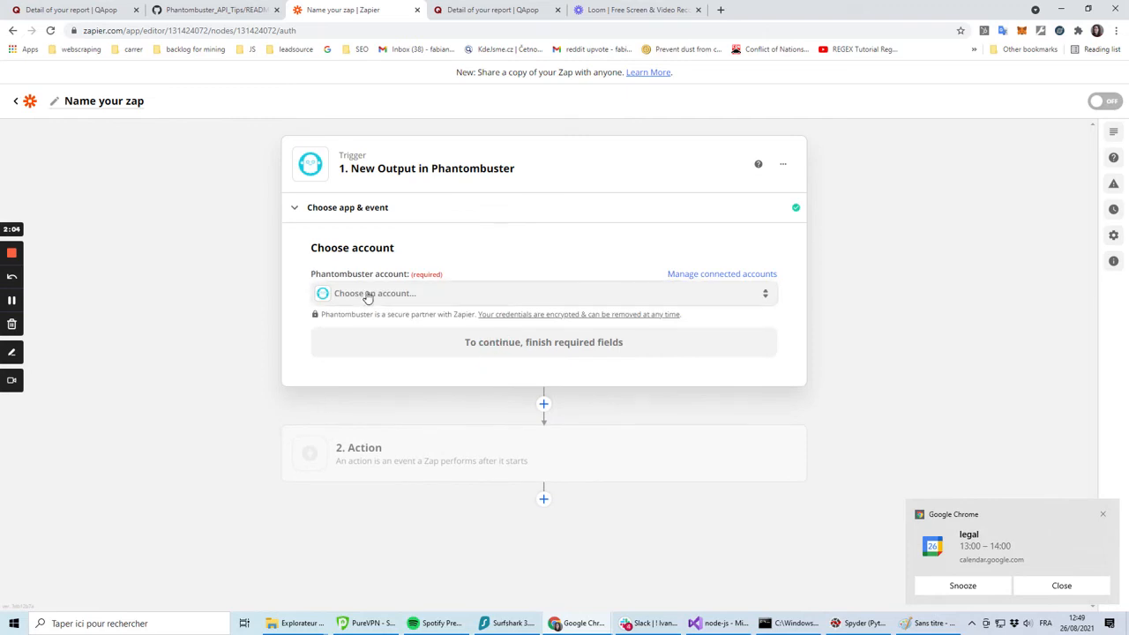
# Choose the connected Phantombuster account for the trigger and set its phantom to LinkedIn Network Booster
pyautogui.click(367, 295)
pyautogui.click(355, 395)
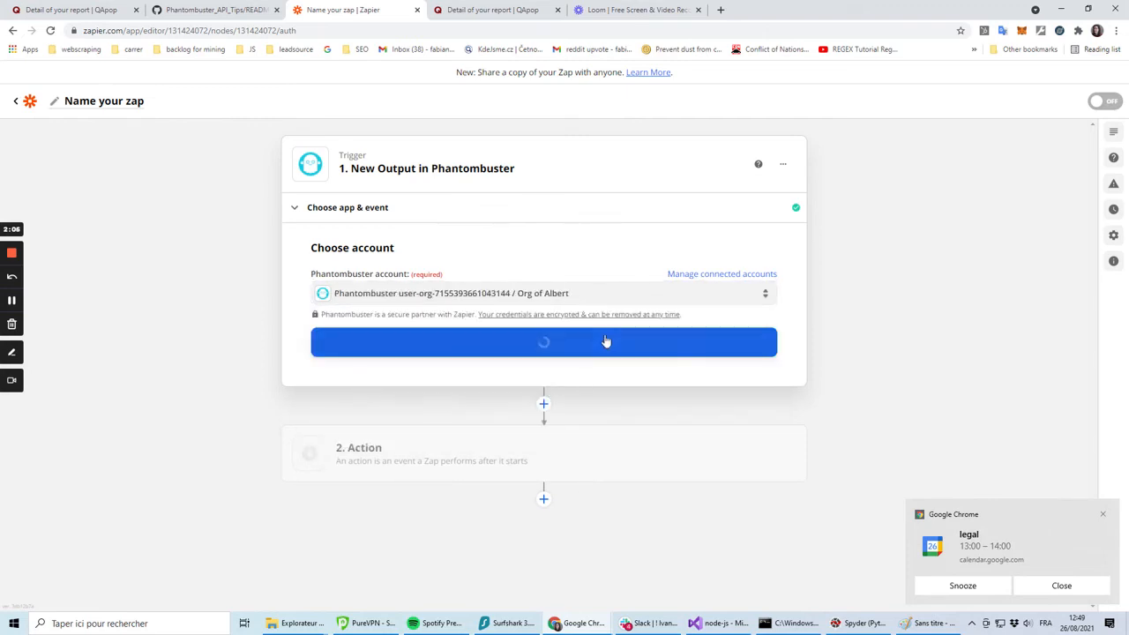
pyautogui.click(570, 350)
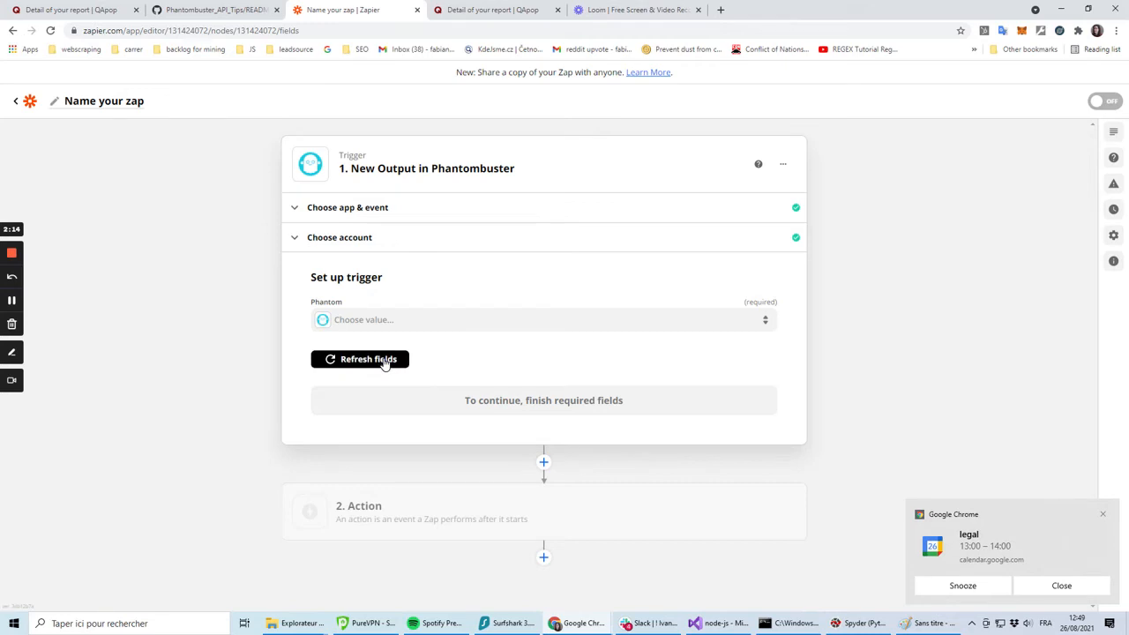
pyautogui.click(446, 319)
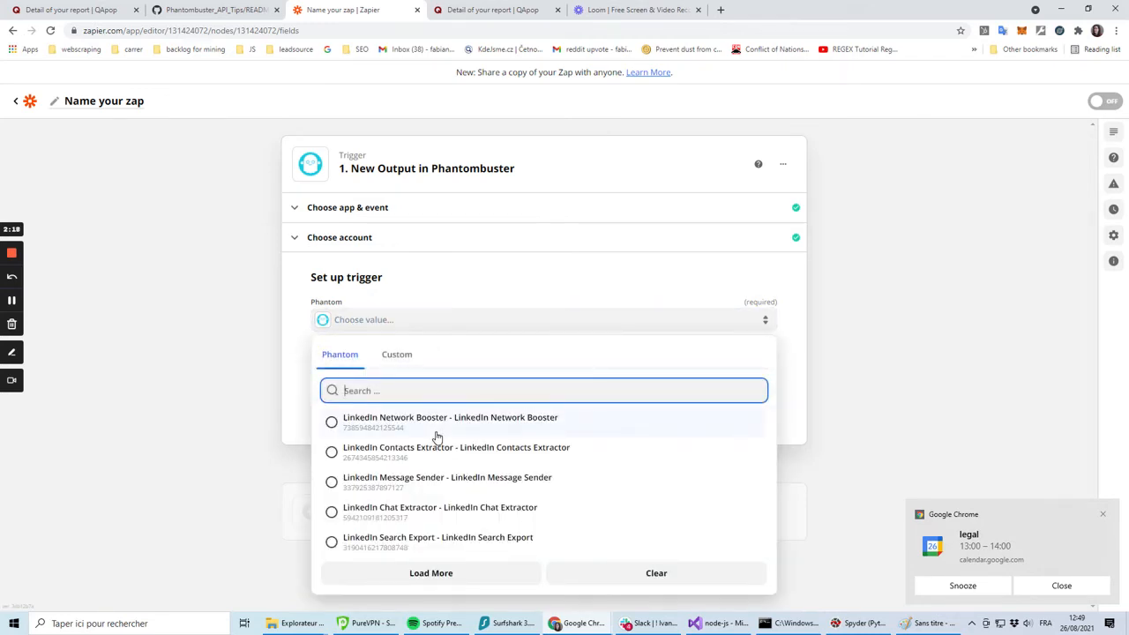
pyautogui.click(436, 434)
pyautogui.click(518, 403)
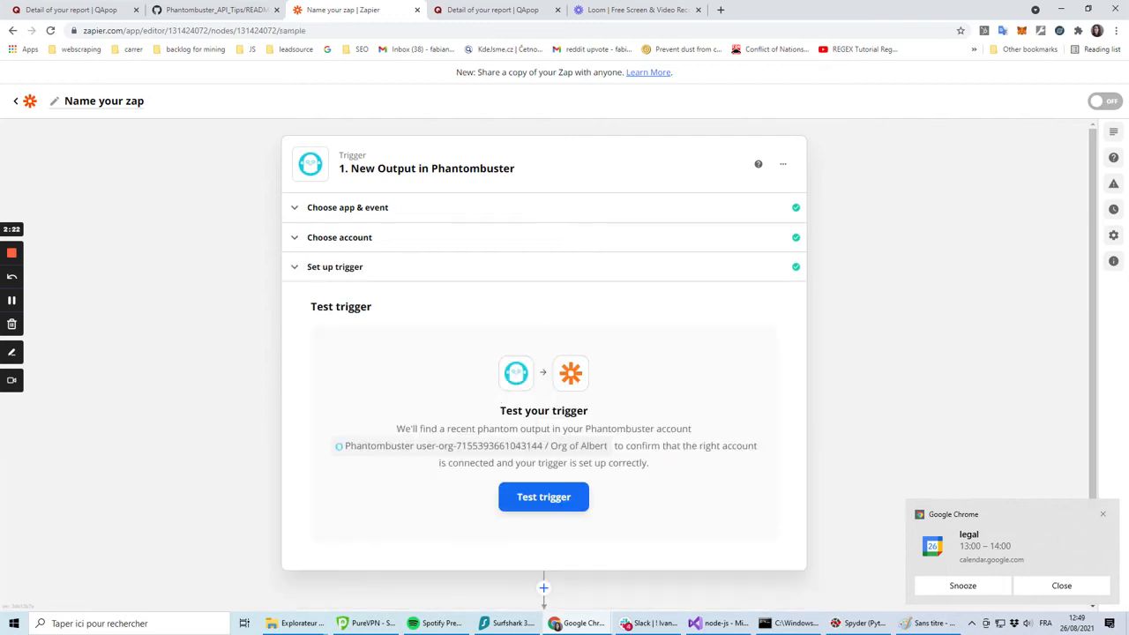
# Test the New Output trigger and continue to the action setup
pyautogui.scroll(-1, 577, 461)
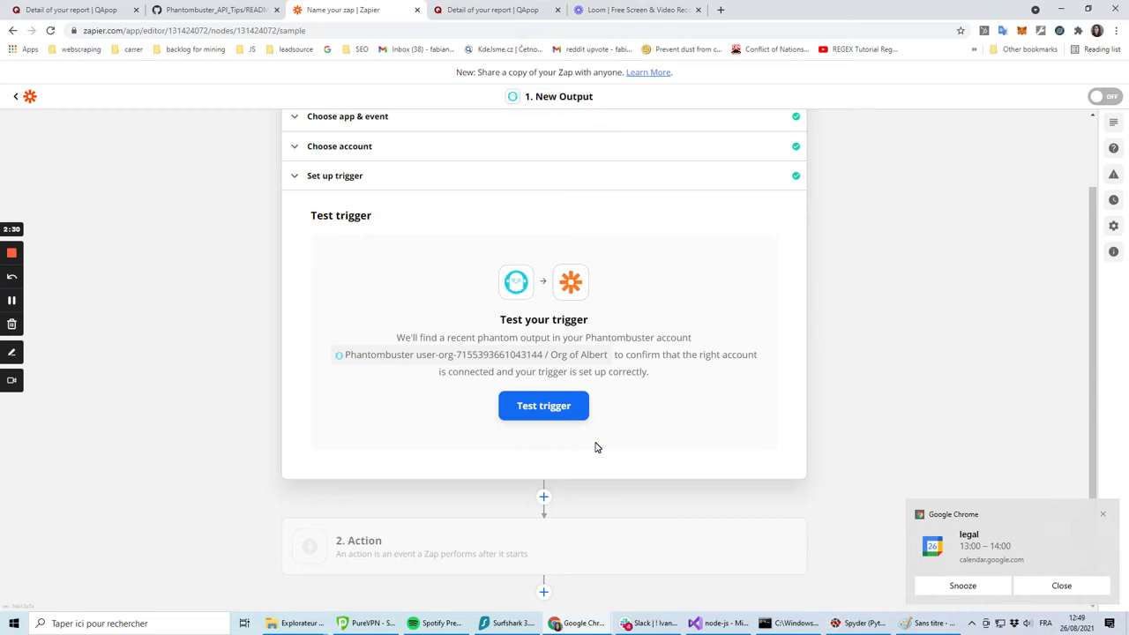
pyautogui.click(557, 411)
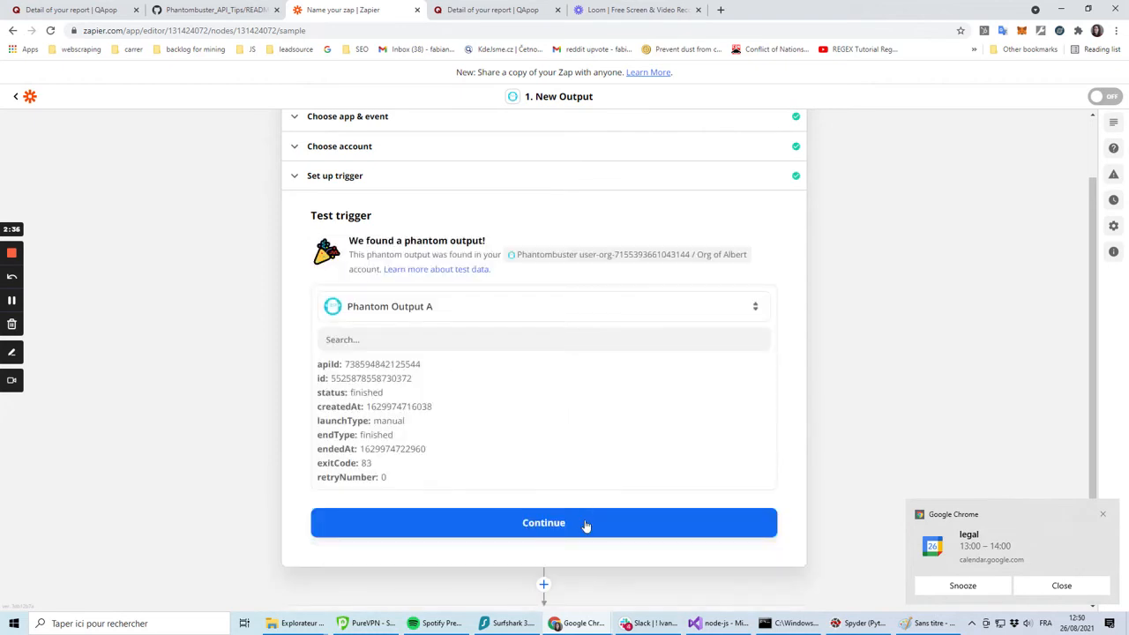
pyautogui.click(584, 524)
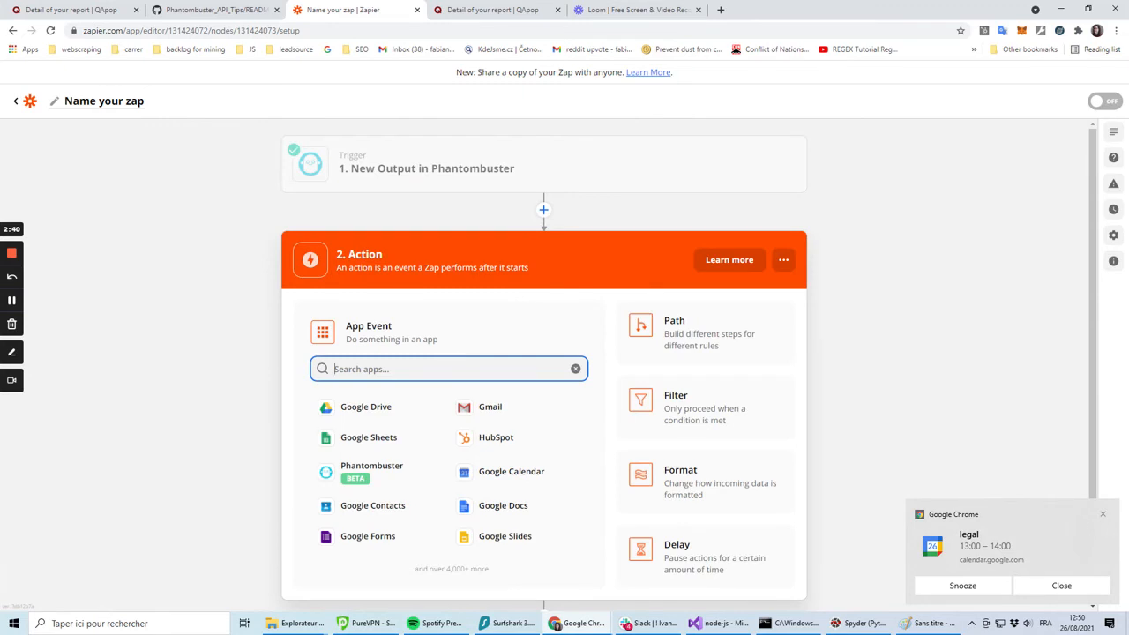
# Add Filter by Zapier as the action and choose the trigger's Exit Code as the field to filter on
pyautogui.write('fil')
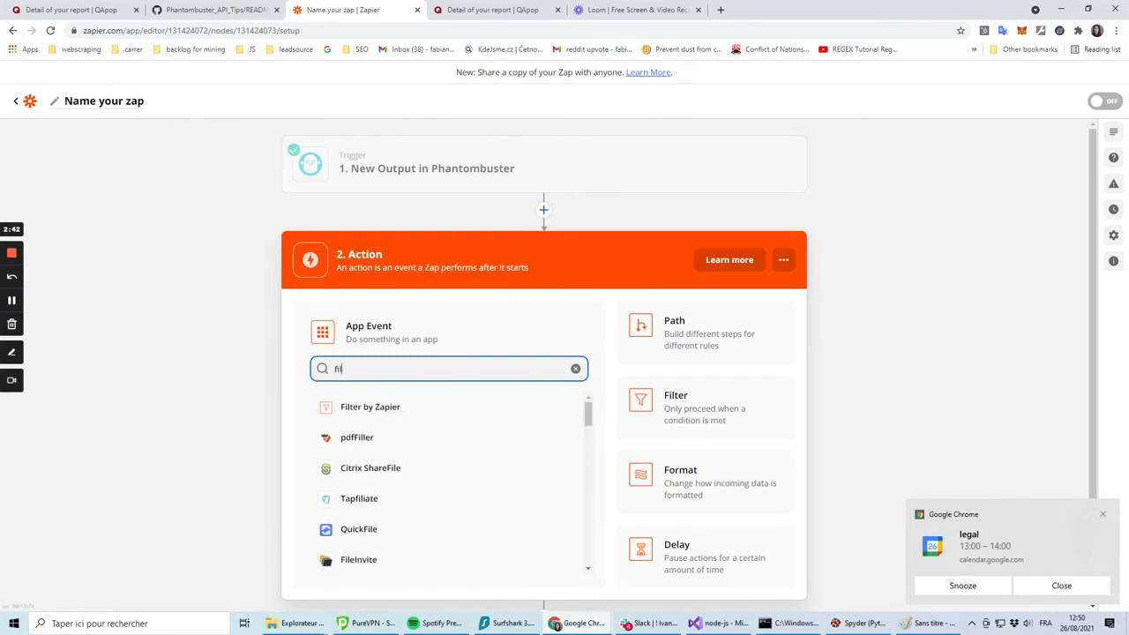
pyautogui.click(423, 406)
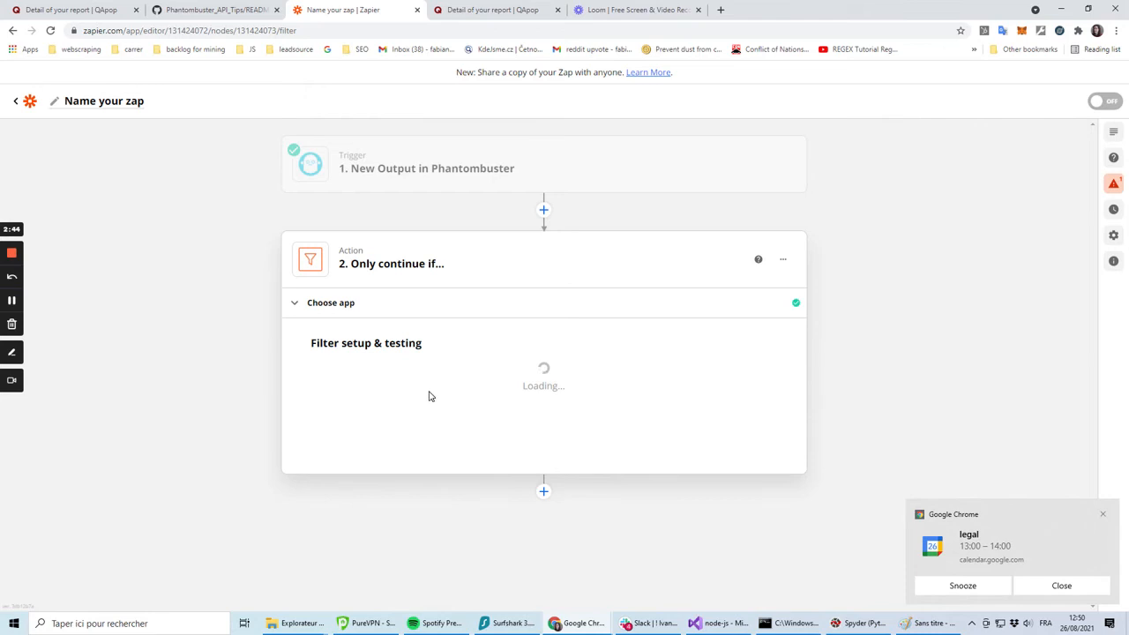
pyautogui.click(409, 399)
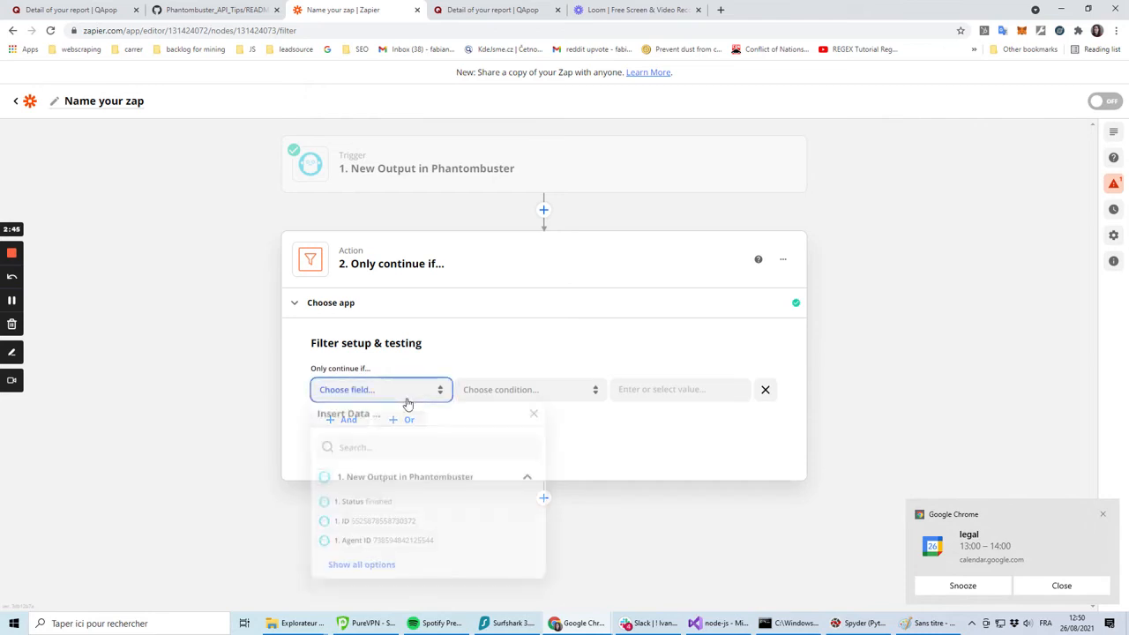
pyautogui.click(362, 568)
pyautogui.scroll(-3, 360, 555)
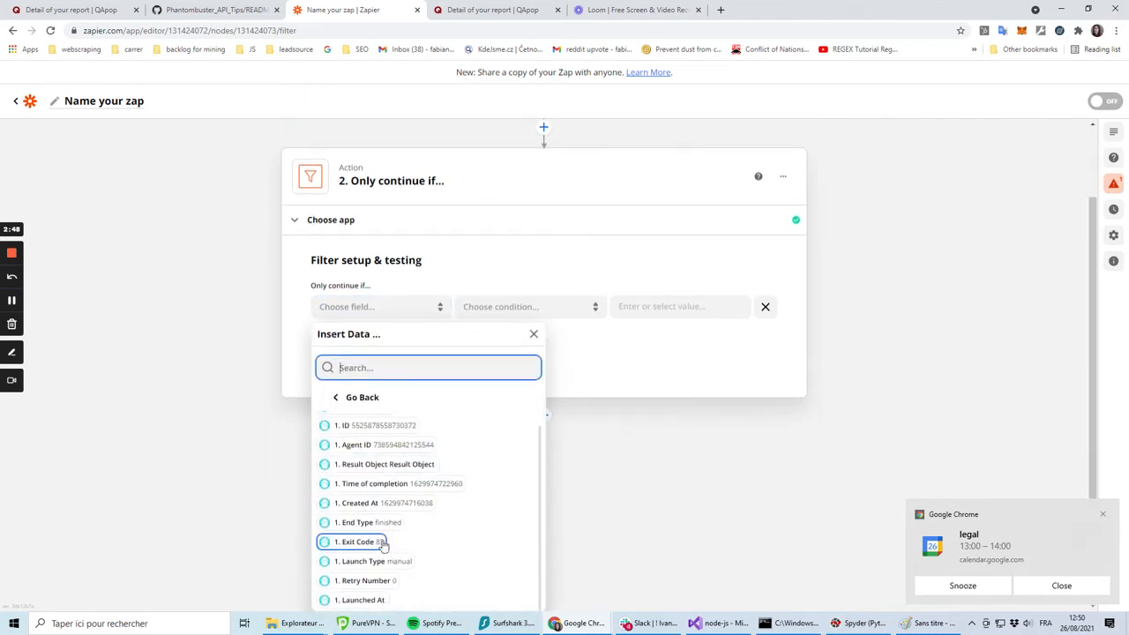
pyautogui.click(360, 549)
# Set the Exit Code filter condition to (Number) Greater than with the value 0
pyautogui.click(499, 391)
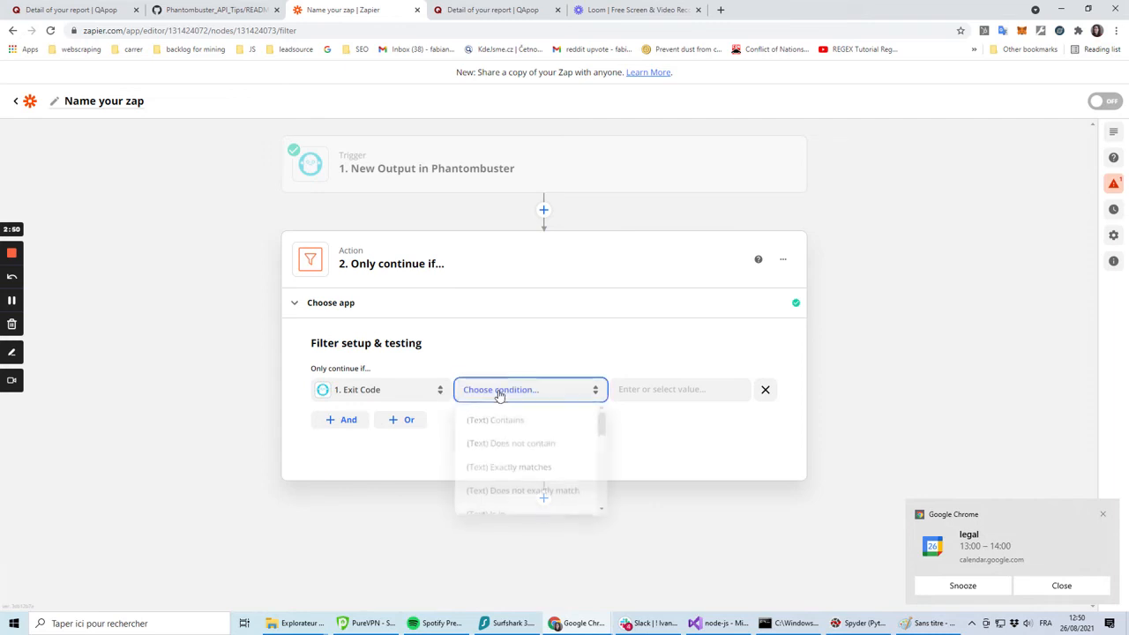
pyautogui.scroll(-3, 520, 441)
pyautogui.scroll(1, 529, 476)
pyautogui.scroll(-3, 531, 473)
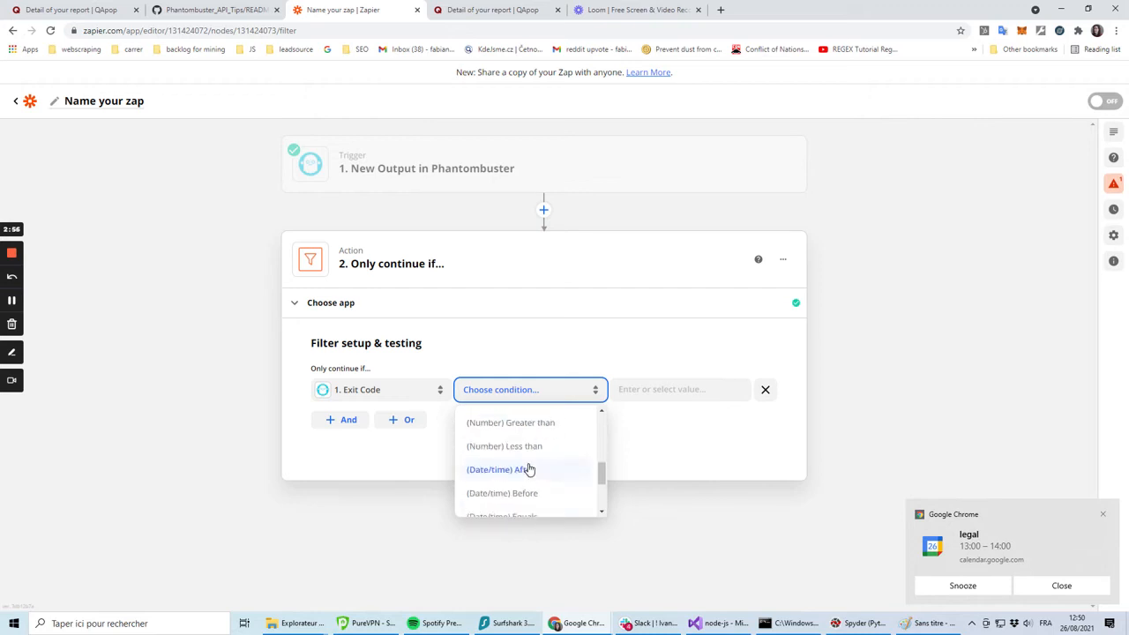
pyautogui.click(520, 422)
pyautogui.write('0')
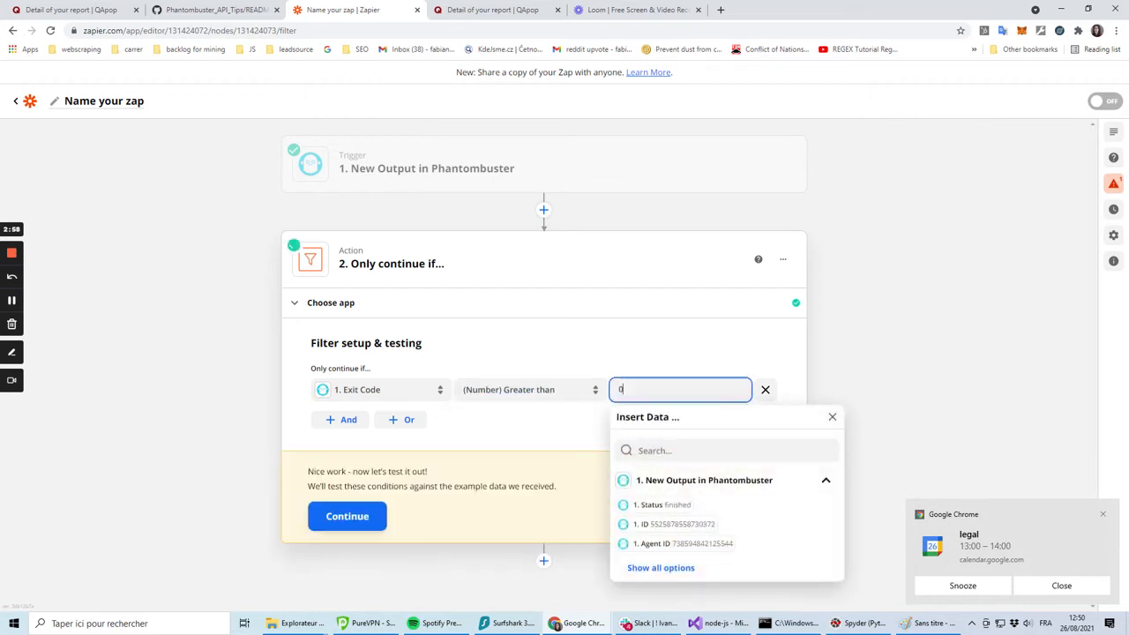
pyautogui.click(710, 332)
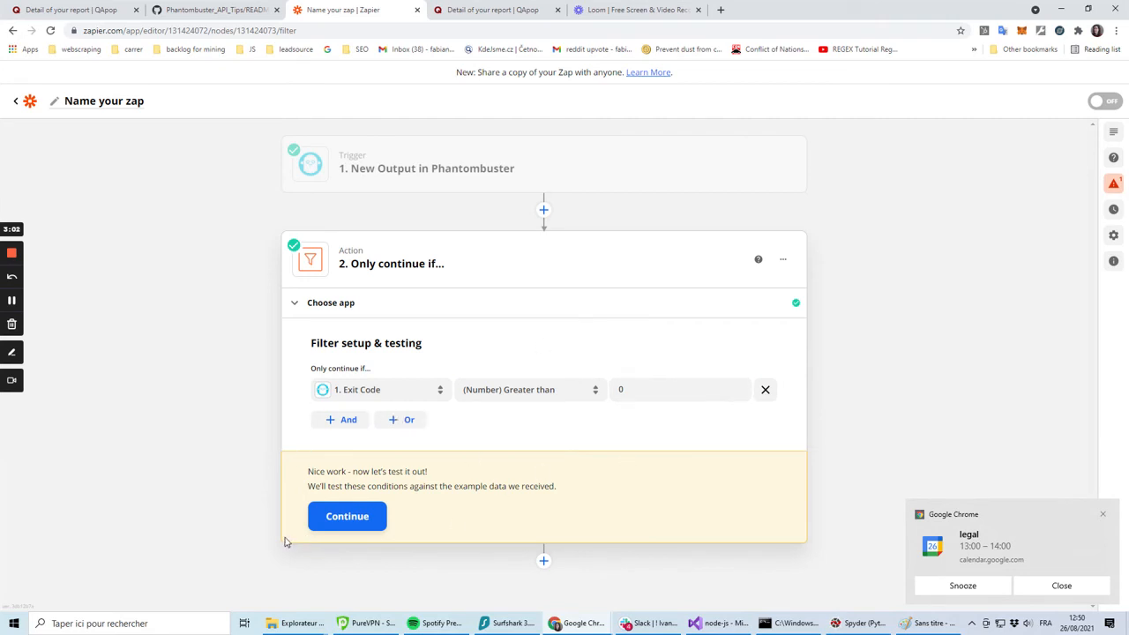
# Test the filter condition against the example data
pyautogui.click(346, 517)
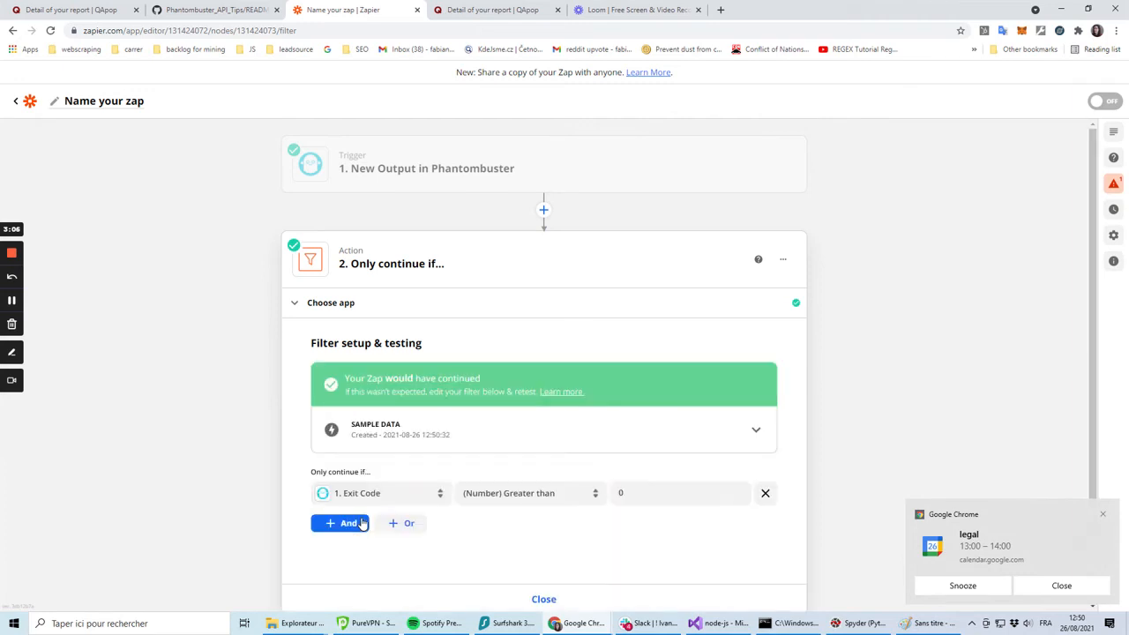
pyautogui.scroll(-1, 285, 432)
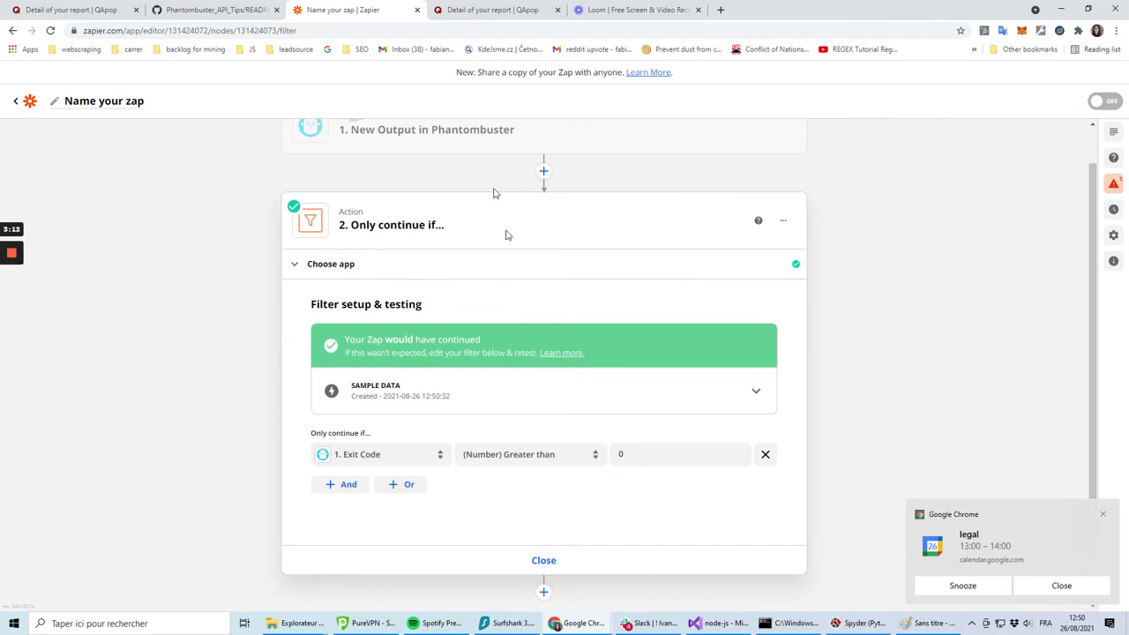
pyautogui.scroll(1, 458, 223)
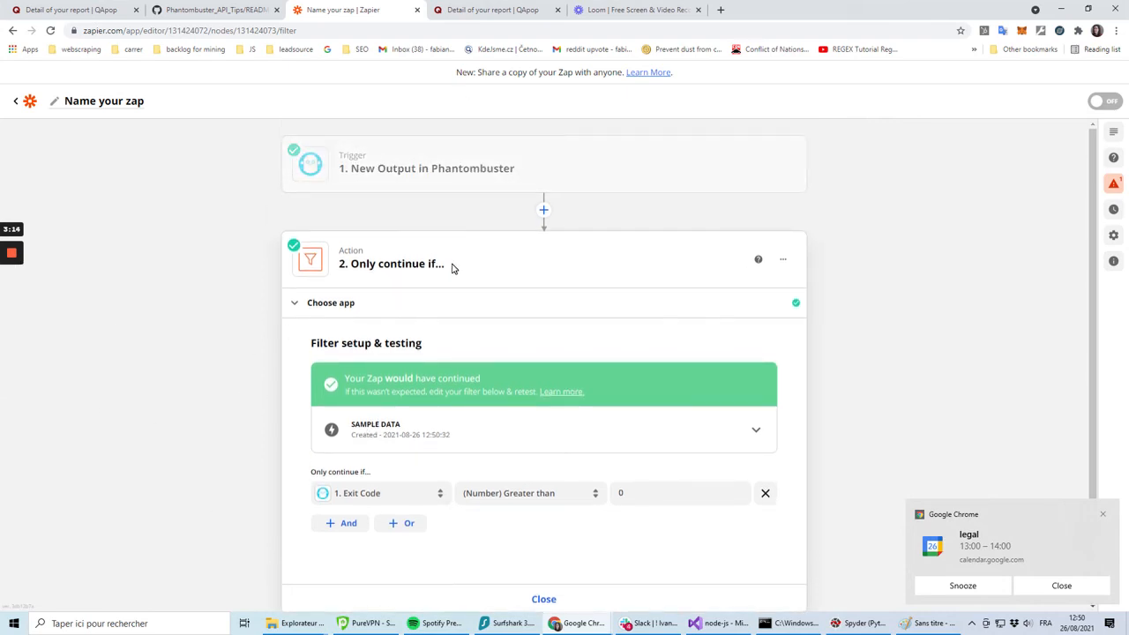
# Add a Code by Zapier action after the filter, with Run Python as the action event
pyautogui.scroll(-1, 452, 268)
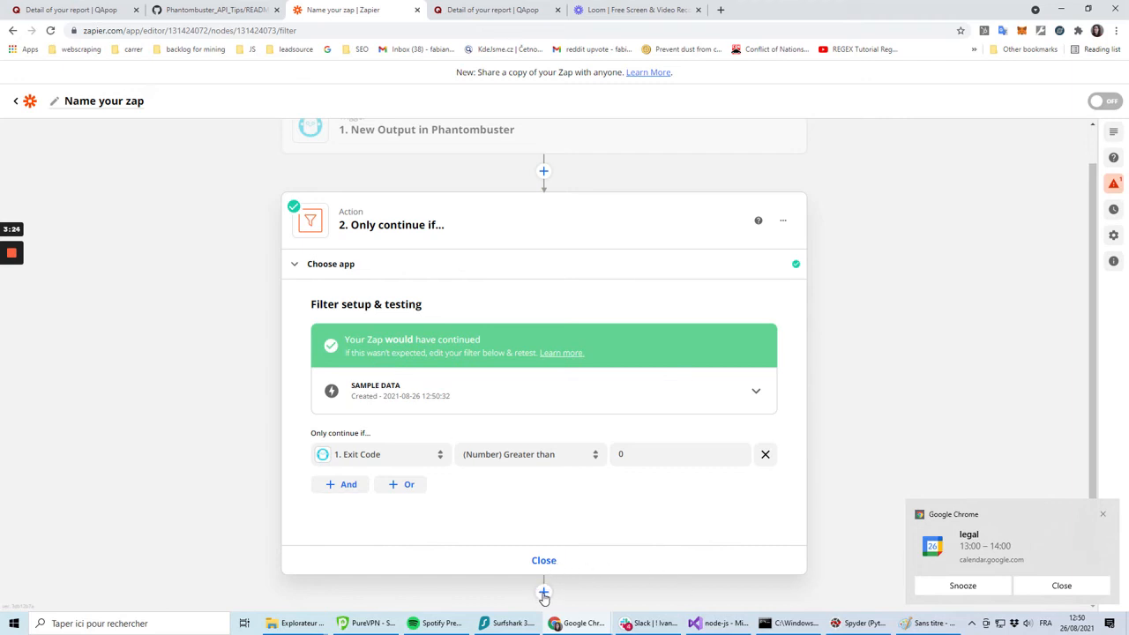
pyautogui.click(545, 593)
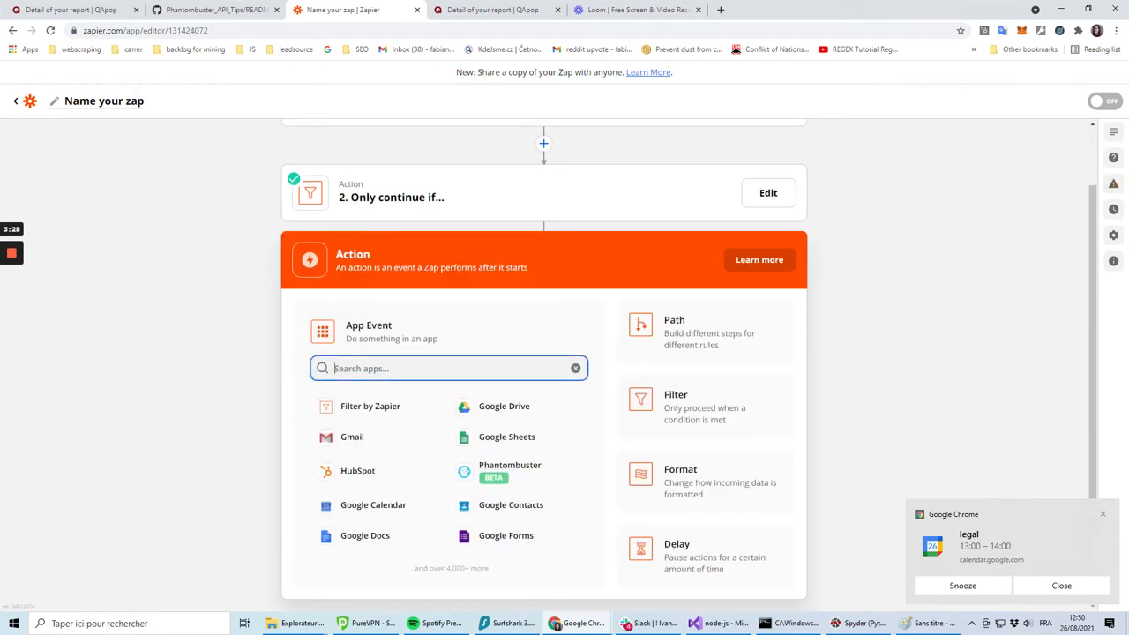
pyautogui.write('code')
pyautogui.click(448, 408)
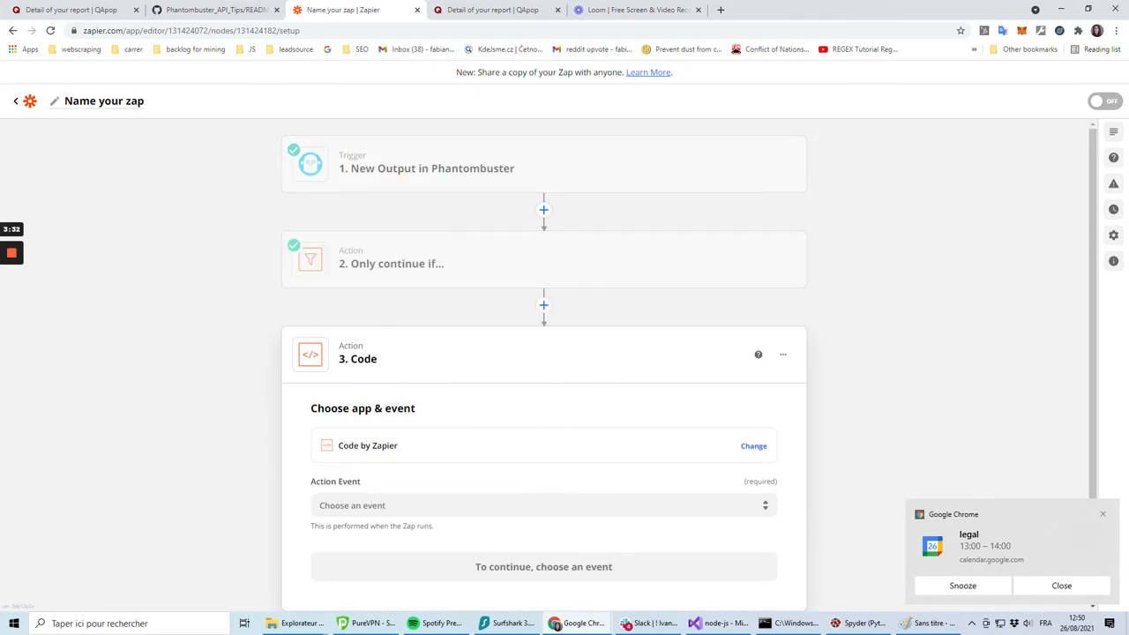
pyautogui.click(405, 505)
pyautogui.click(403, 588)
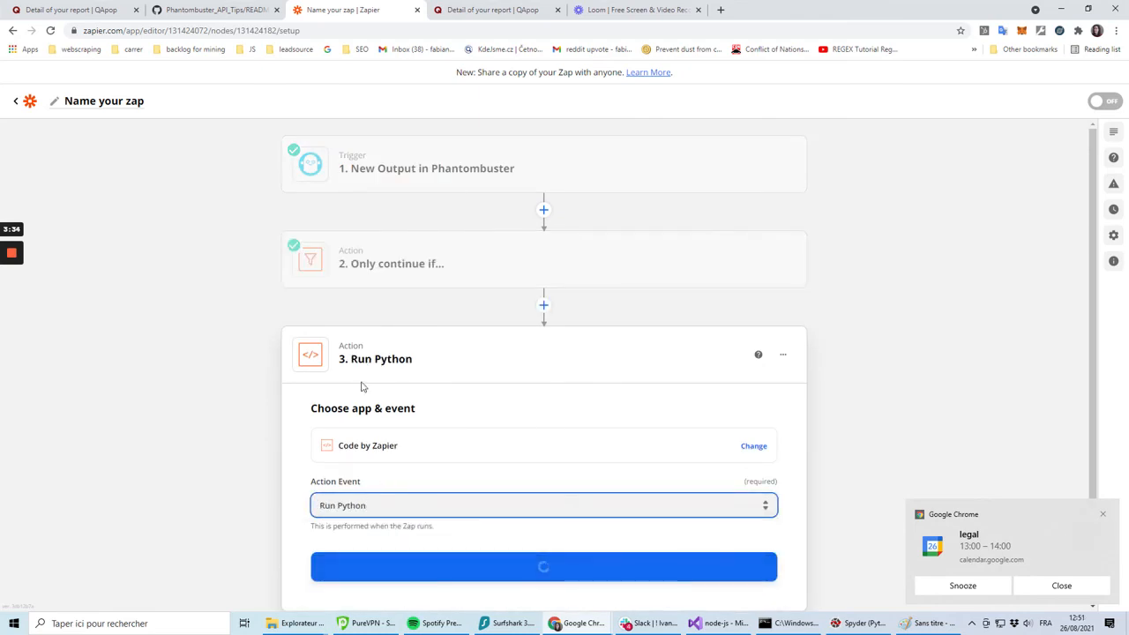
# Switch to the Phantombuster_API_Tips README on GitHub and copy the Python code for unscheduling all phantoms with Zapier
pyautogui.click(220, 13)
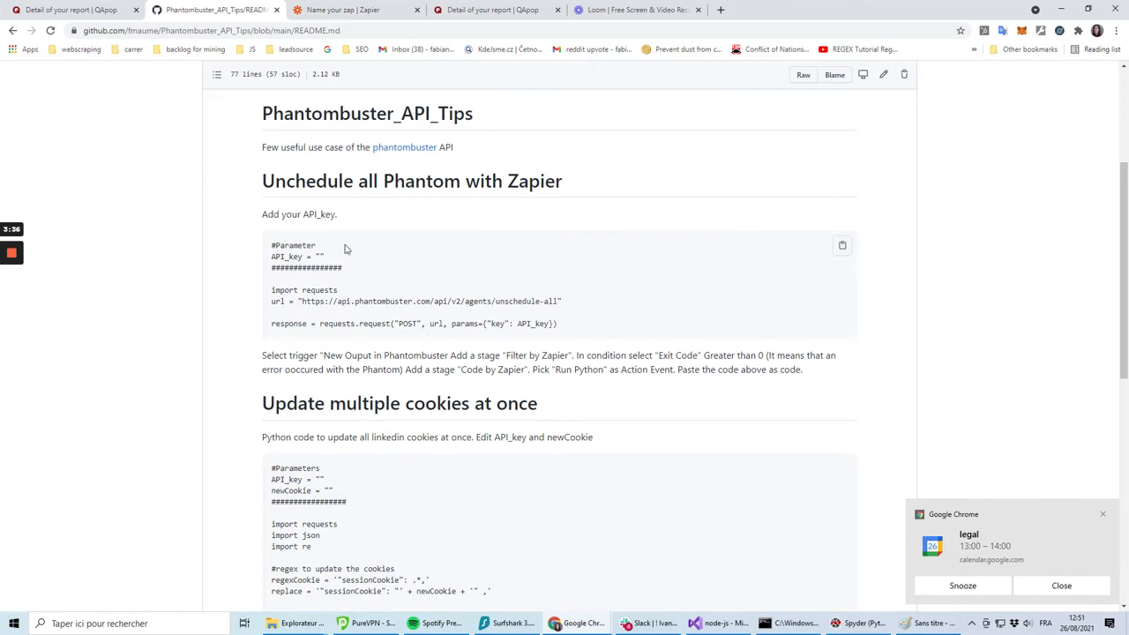
pyautogui.scroll(1, 494, 203)
pyautogui.scroll(3, 746, 312)
pyautogui.scroll(-3, 793, 315)
# Return to Zapier, continue to the Run Python action setup and replace its default code with the copied unschedule-all script
pyautogui.click(325, 12)
pyautogui.click(433, 467)
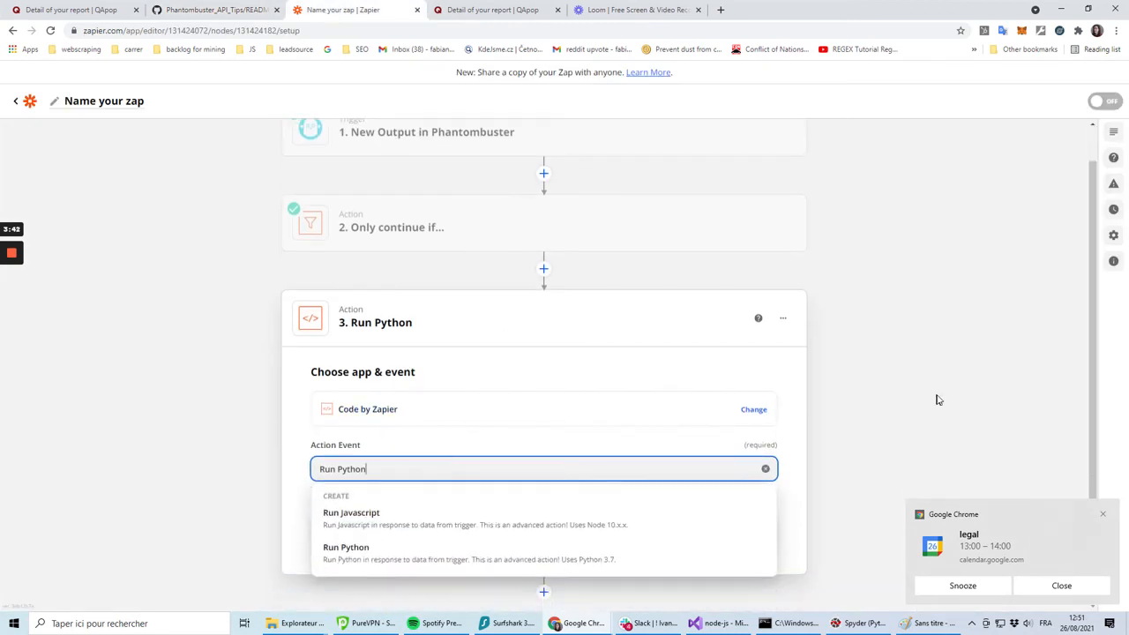
pyautogui.click(927, 405)
pyautogui.click(546, 533)
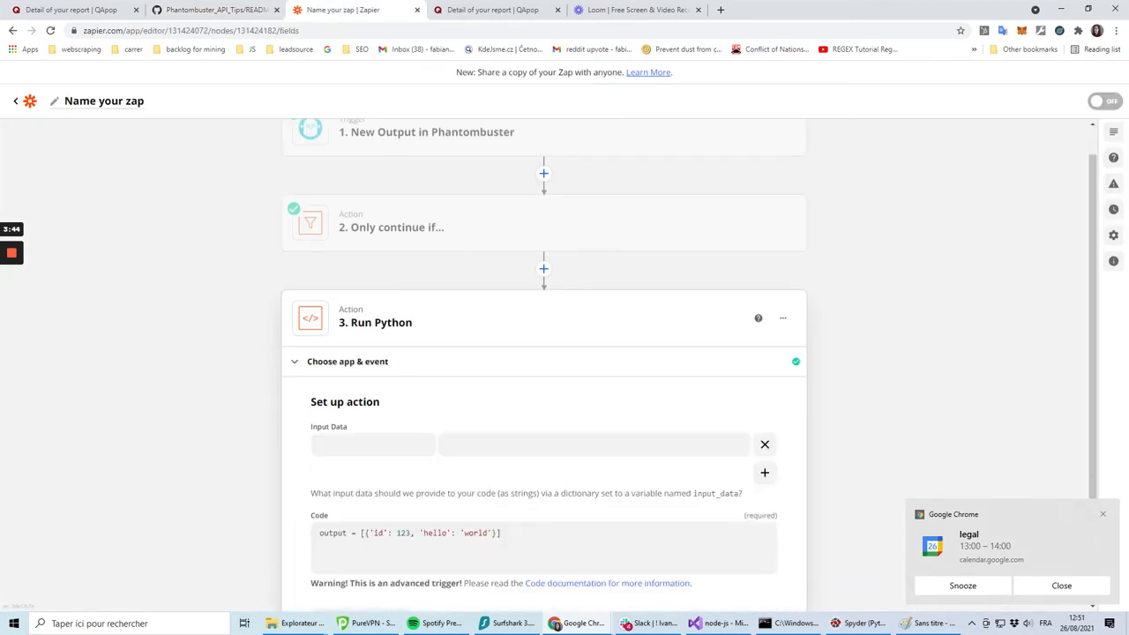
pyautogui.hotkey('ctrl', 'a')
pyautogui.write('#Parameter API_key = "" ################  import requests url = "https://api.phantombuster.com/api/v2/agents/unschedule-all"  response = requests.request("POST", url, params={"key": API_key})')
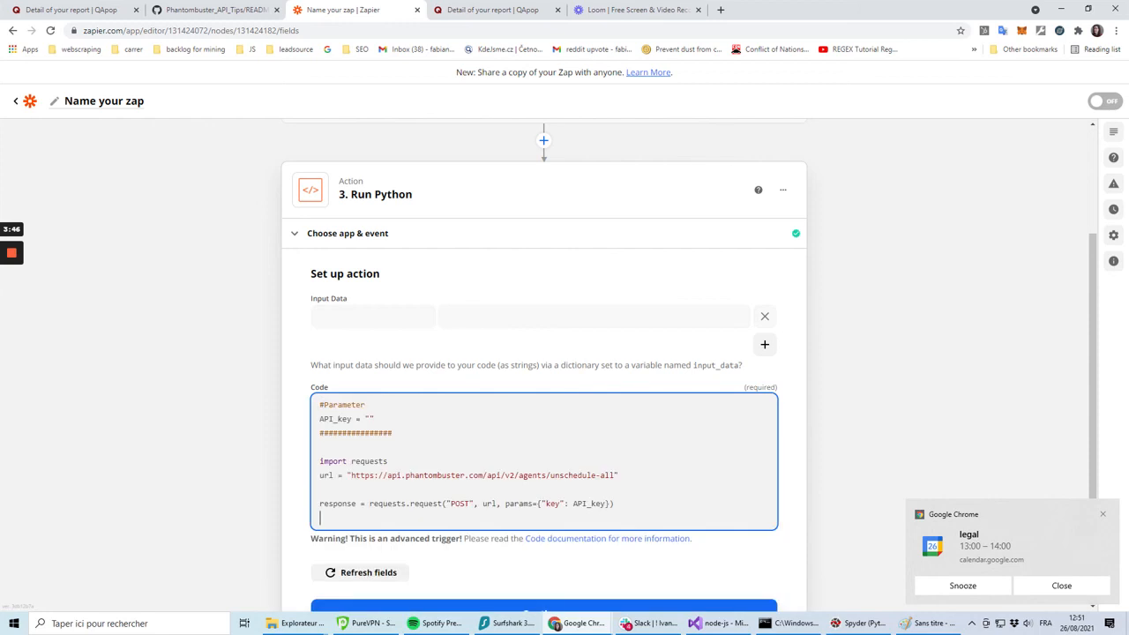
# Fetch the API key from Phantombuster's org settings, paste it as the script's API_key value and continue to the action test
pyautogui.click(593, 629)
pyautogui.click(800, 569)
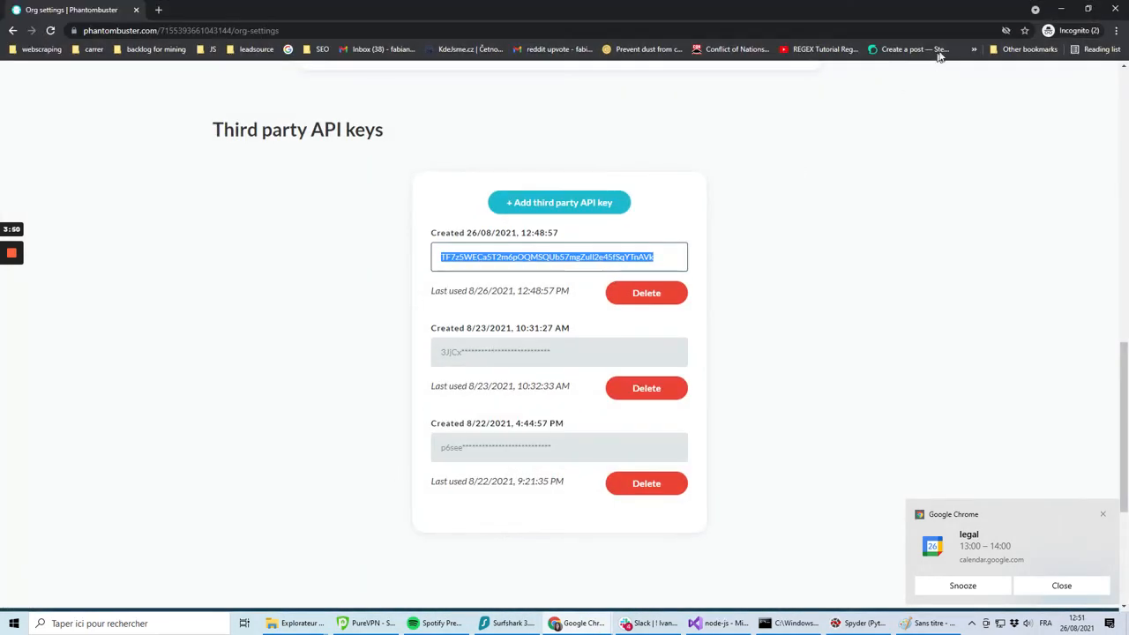
pyautogui.hotkey('alt', 'Tab')
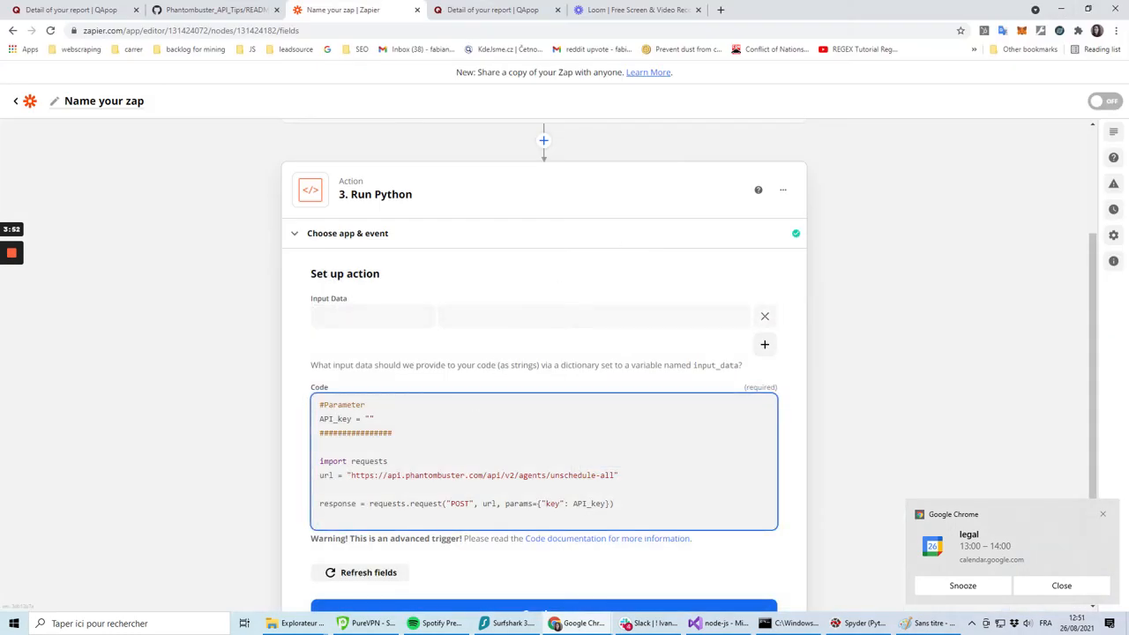
pyautogui.hotkey('ctrl', 'v')
pyautogui.scroll(-1, 529, 494)
pyautogui.click(523, 544)
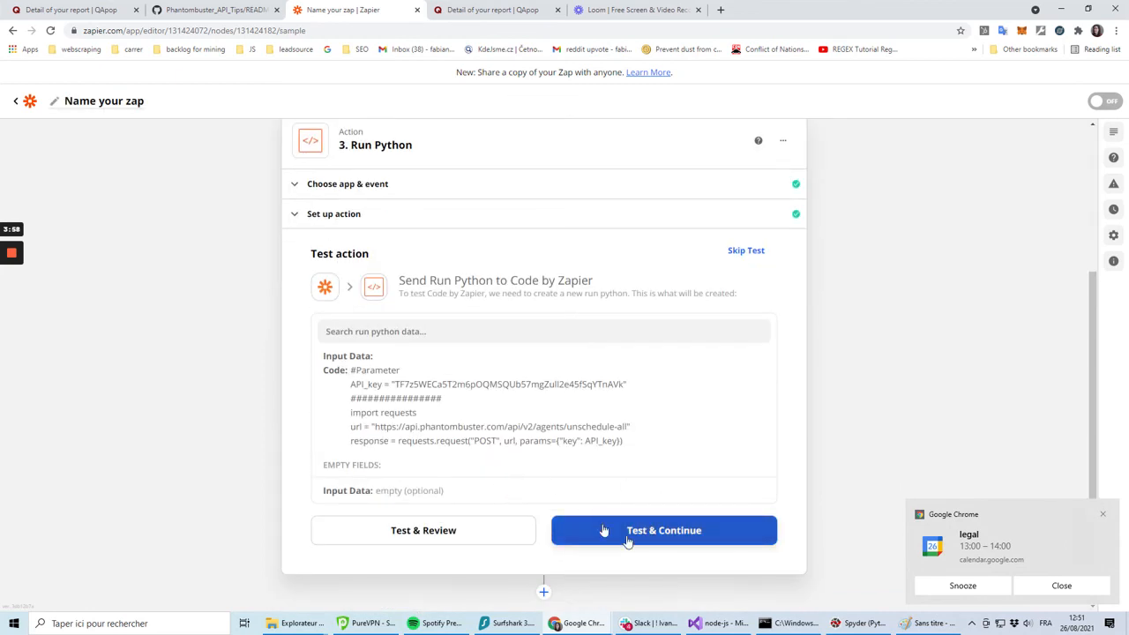
# Check the launch schedules of the LinkedIn phantoms on the Phantombuster dashboard, then return to Zapier
pyautogui.click(595, 626)
pyautogui.click(825, 562)
pyautogui.scroll(15, 454, 225)
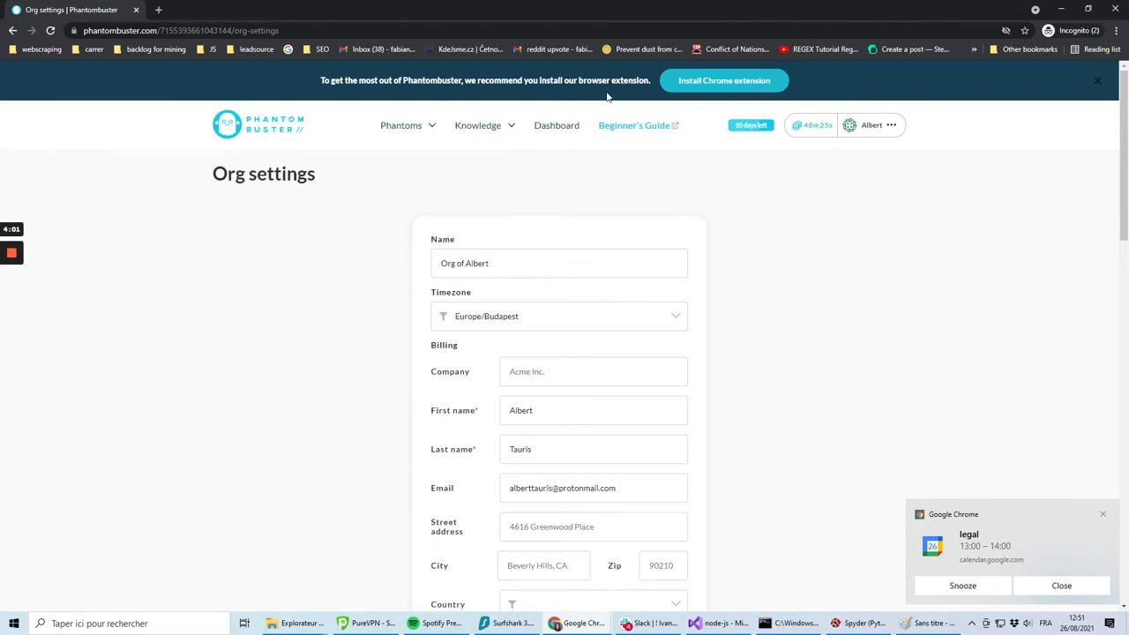
pyautogui.click(541, 127)
pyautogui.scroll(-3, 480, 240)
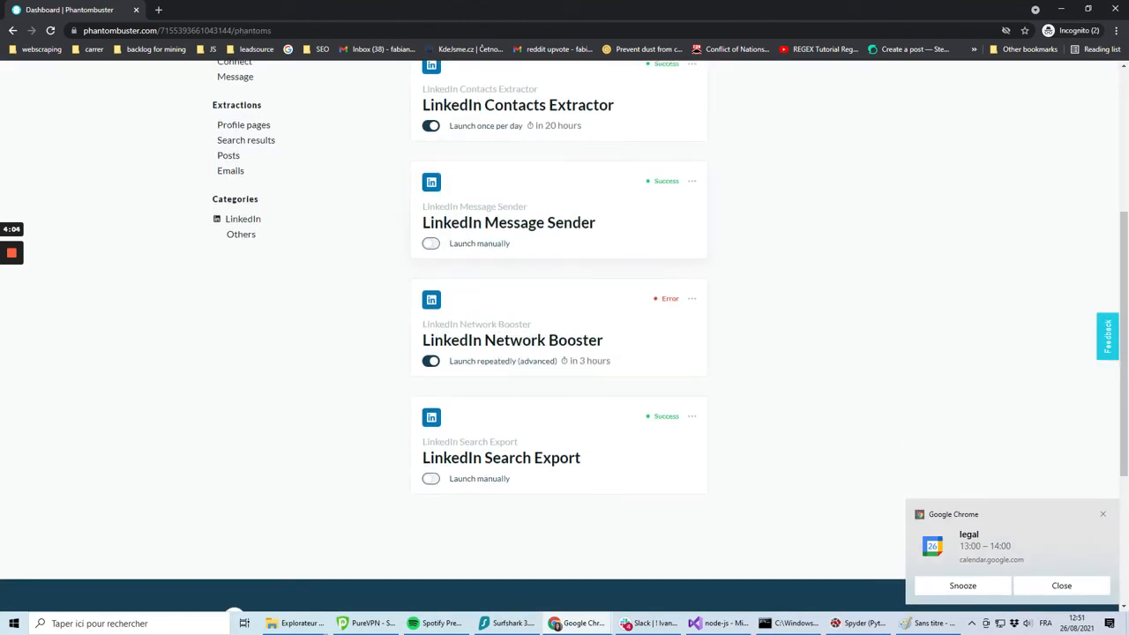
pyautogui.click(1060, 8)
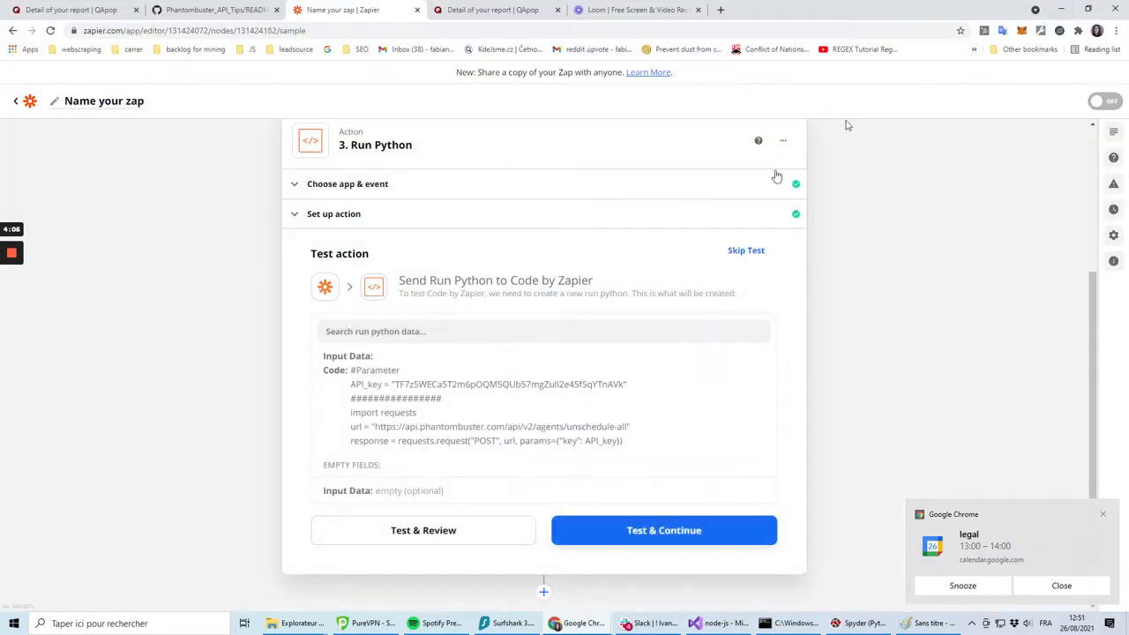
# Test the Run Python action and refresh the Phantombuster dashboard to check the phantoms' launch schedules
pyautogui.click(619, 529)
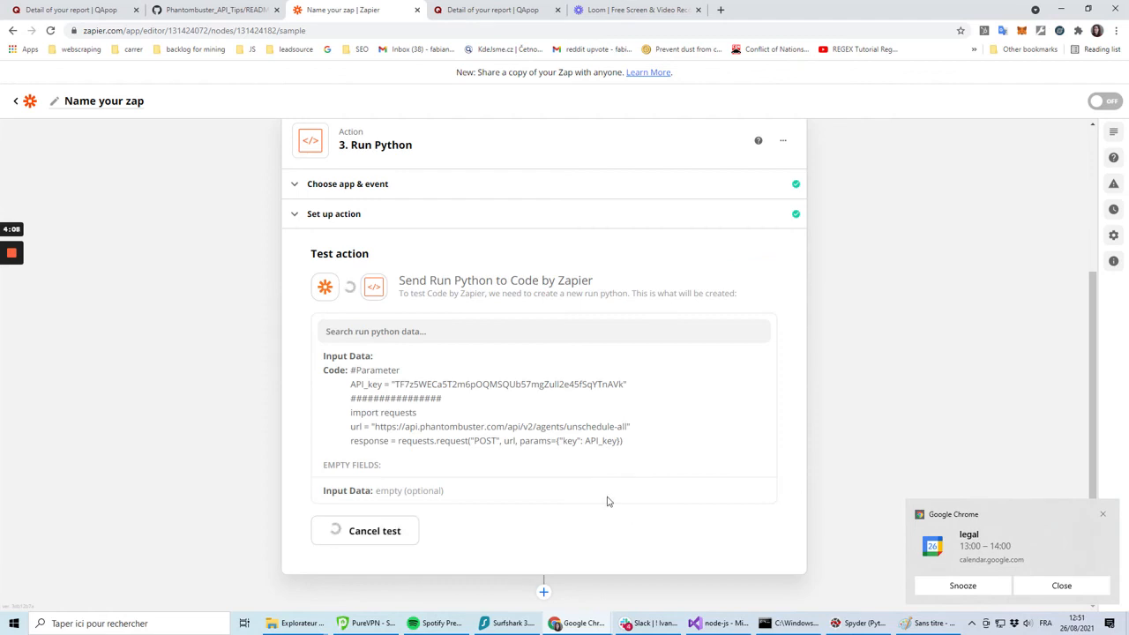
pyautogui.moveTo(582, 624)
pyautogui.click(833, 569)
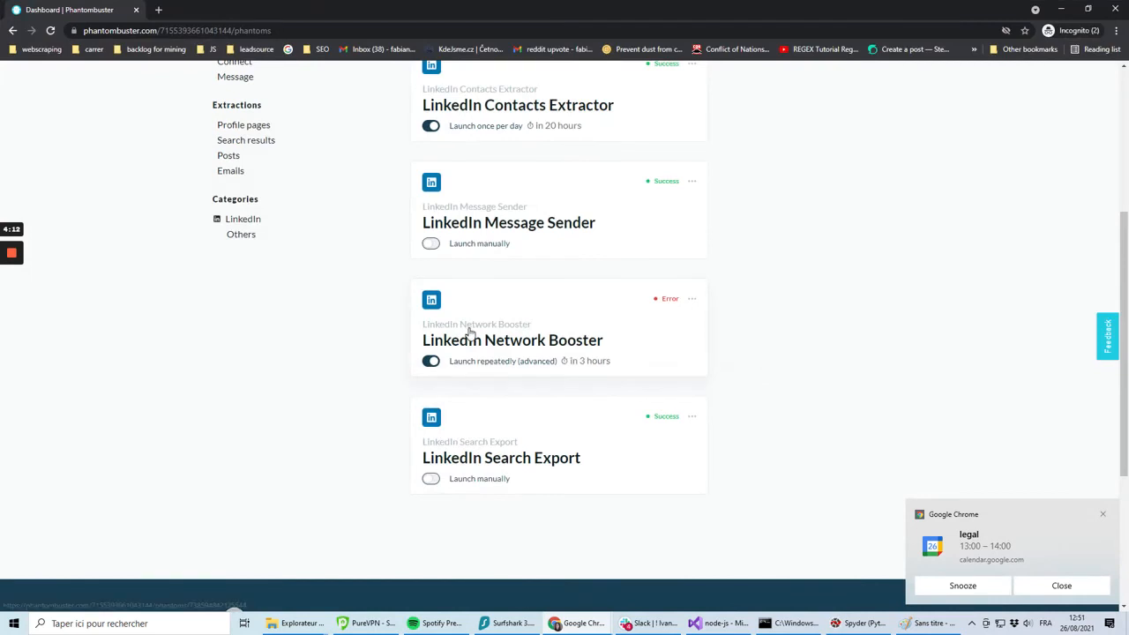
pyautogui.scroll(2, 467, 332)
pyautogui.click(51, 31)
pyautogui.scroll(-5, 406, 262)
pyautogui.scroll(3, 423, 176)
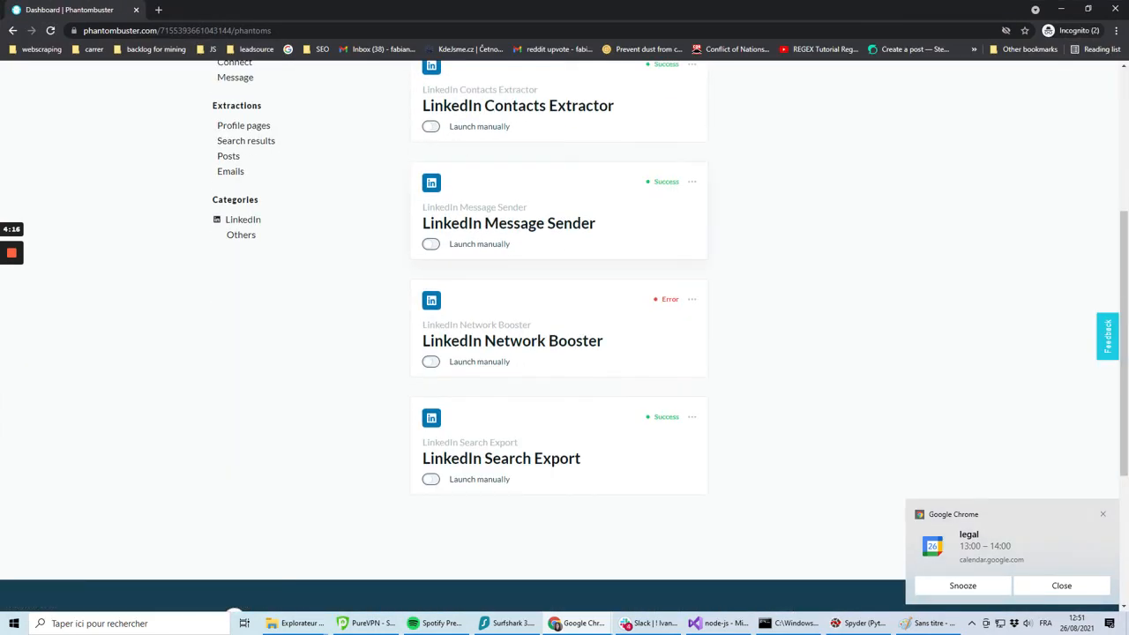
# Switch the automatic launches of LinkedIn Contacts Extractor and LinkedIn Network Booster back on
pyautogui.click(430, 126)
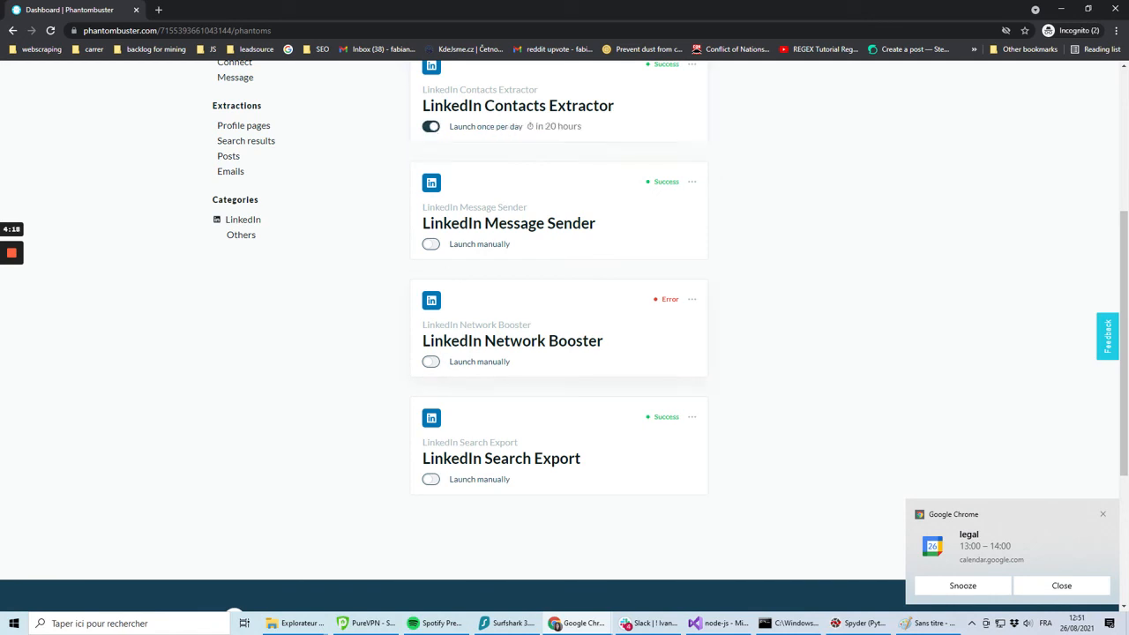
pyautogui.click(430, 362)
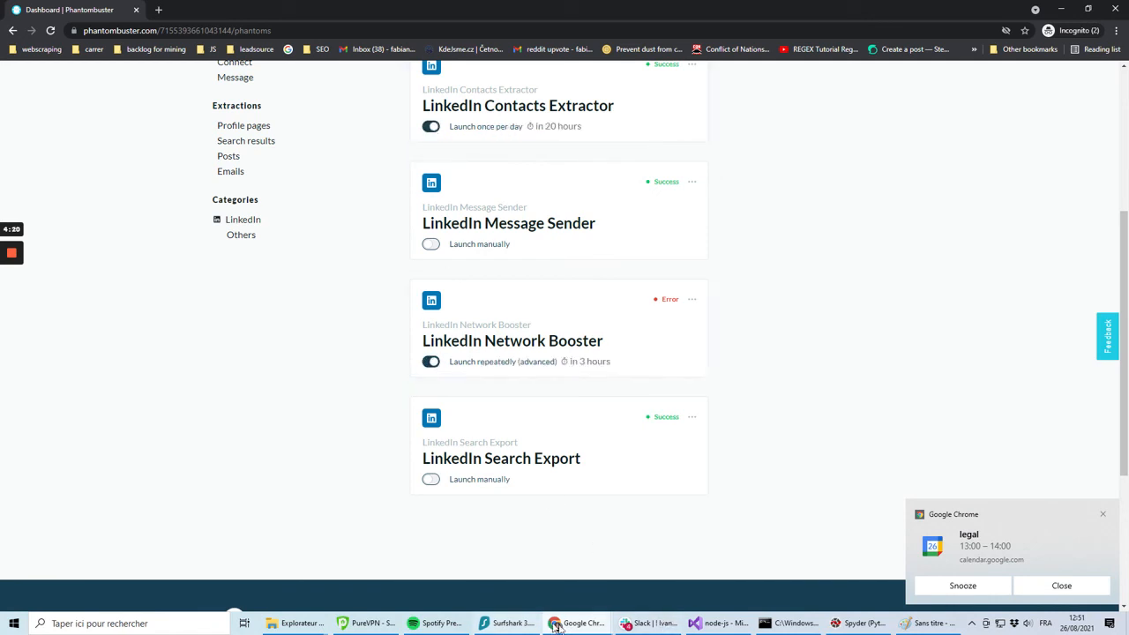
# Return to Zapier, try to turn on the Zap and dismiss the Multi-step Zap upgrade dialog
pyautogui.moveTo(556, 624)
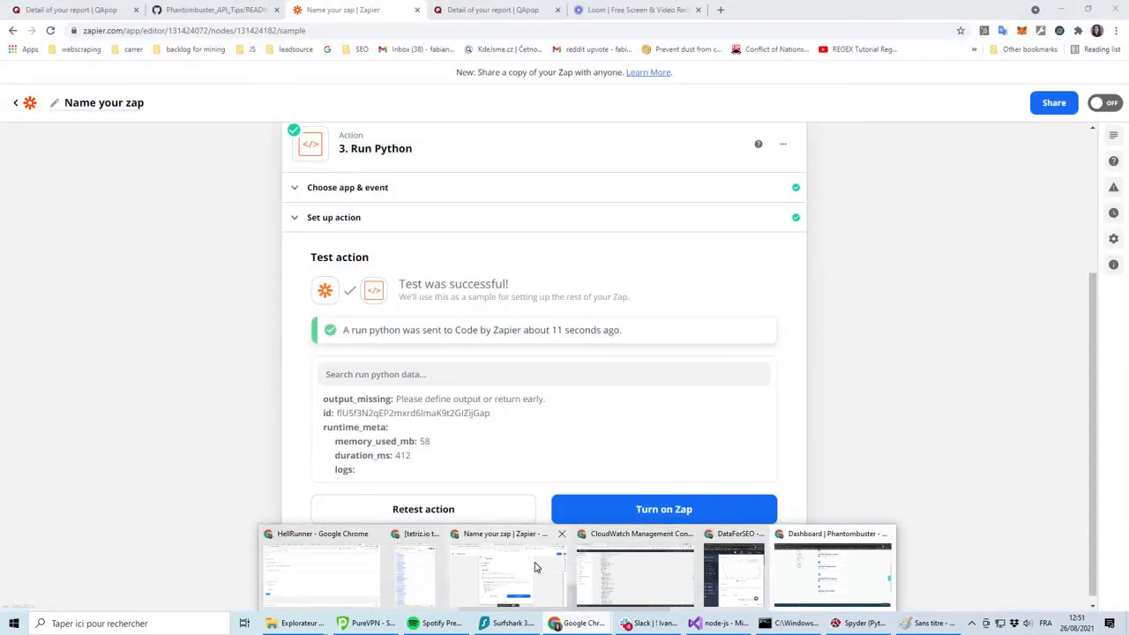
pyautogui.click(535, 567)
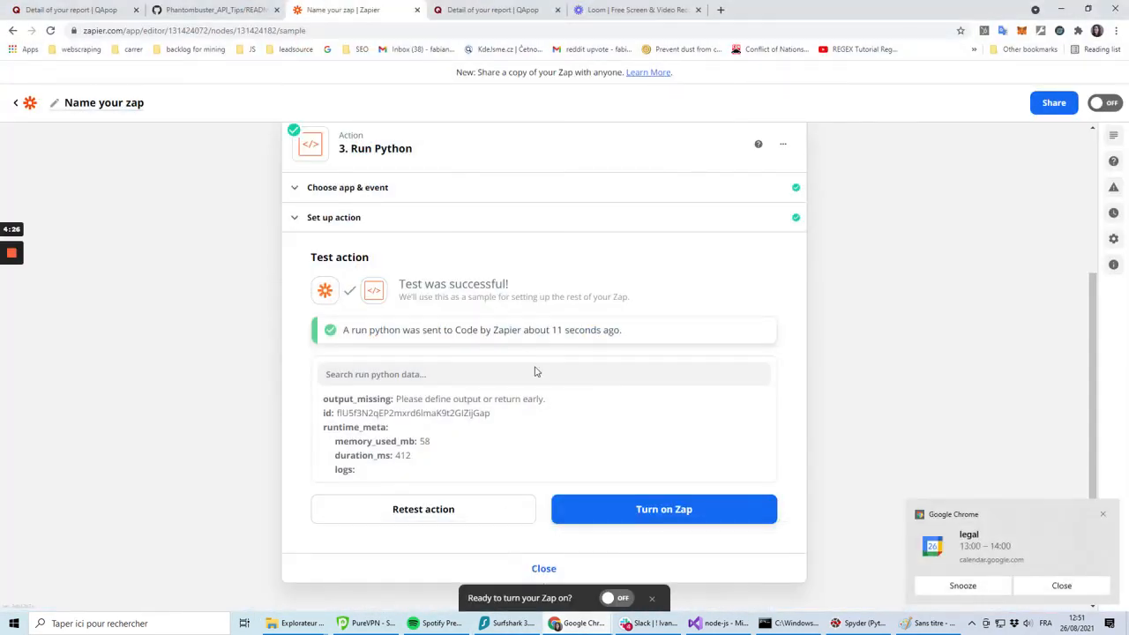
pyautogui.click(646, 506)
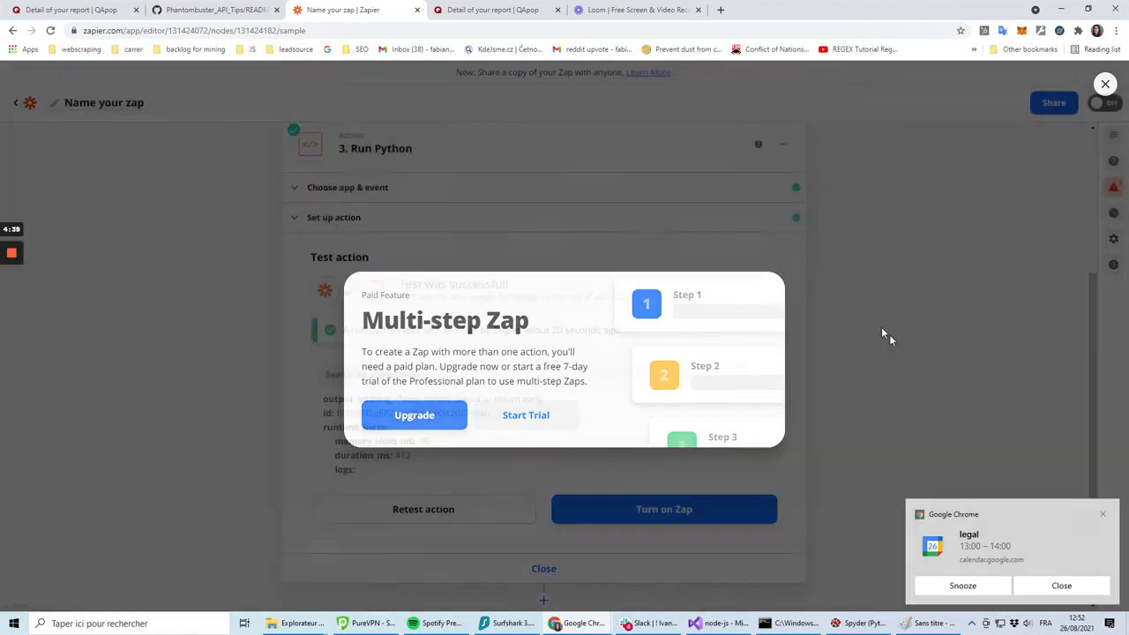
pyautogui.click(888, 334)
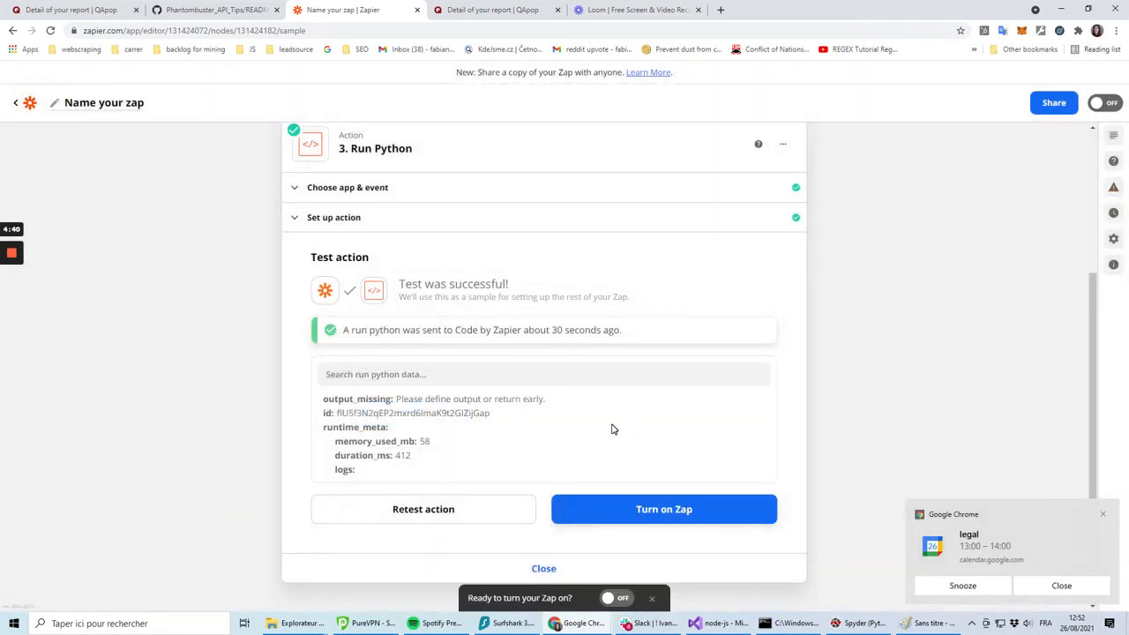